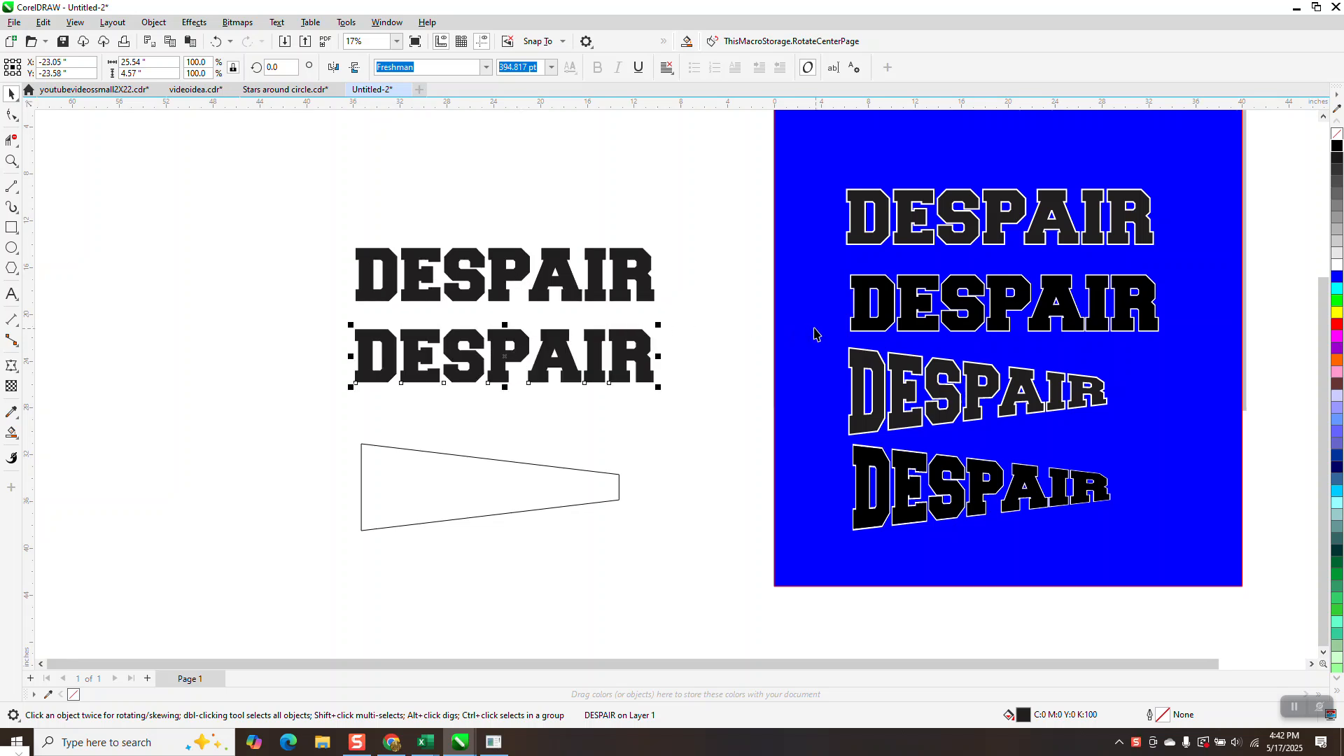
# Widen the blue background rectangle to about 78.5 inches, behind the plain DESPAIR texts and trapezoid, and fill it yellow.
pyautogui.click(786, 330)
pyautogui.moveTo(774, 318); pyautogui.dragTo(323, 324)
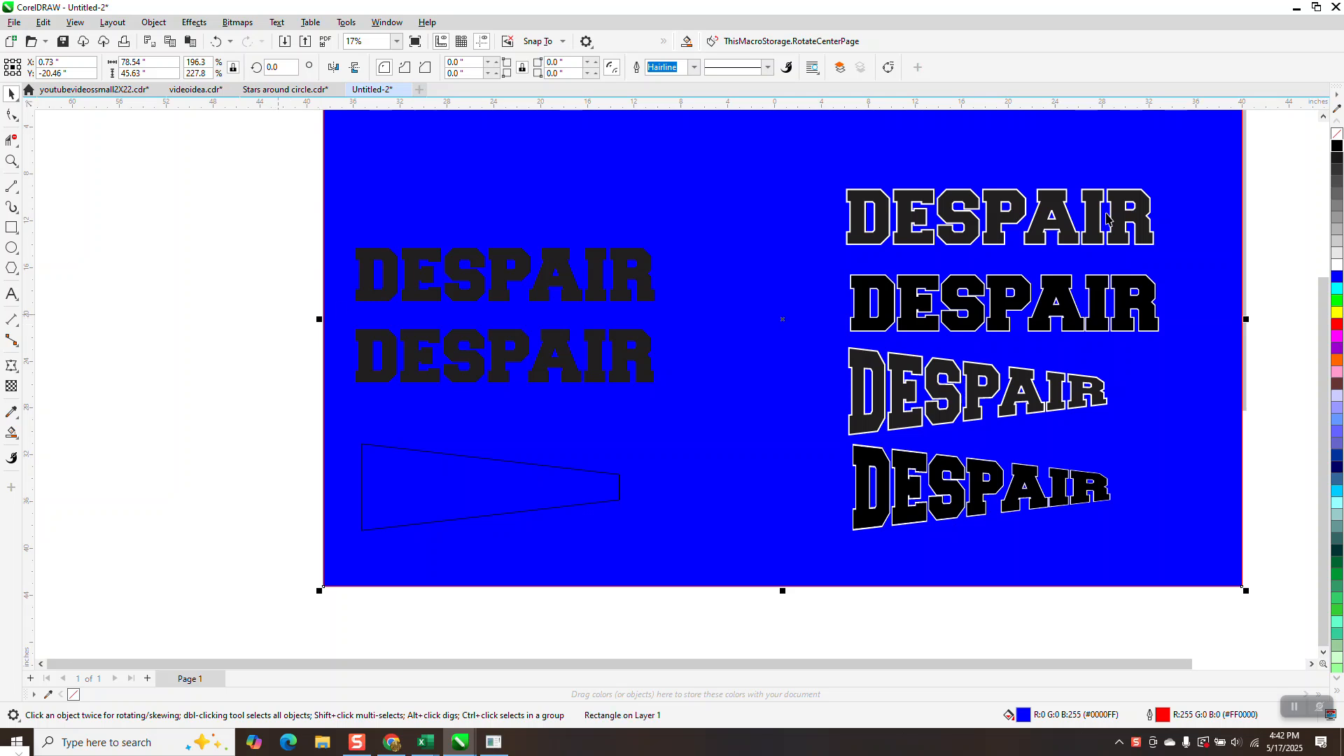
pyautogui.click(1337, 315)
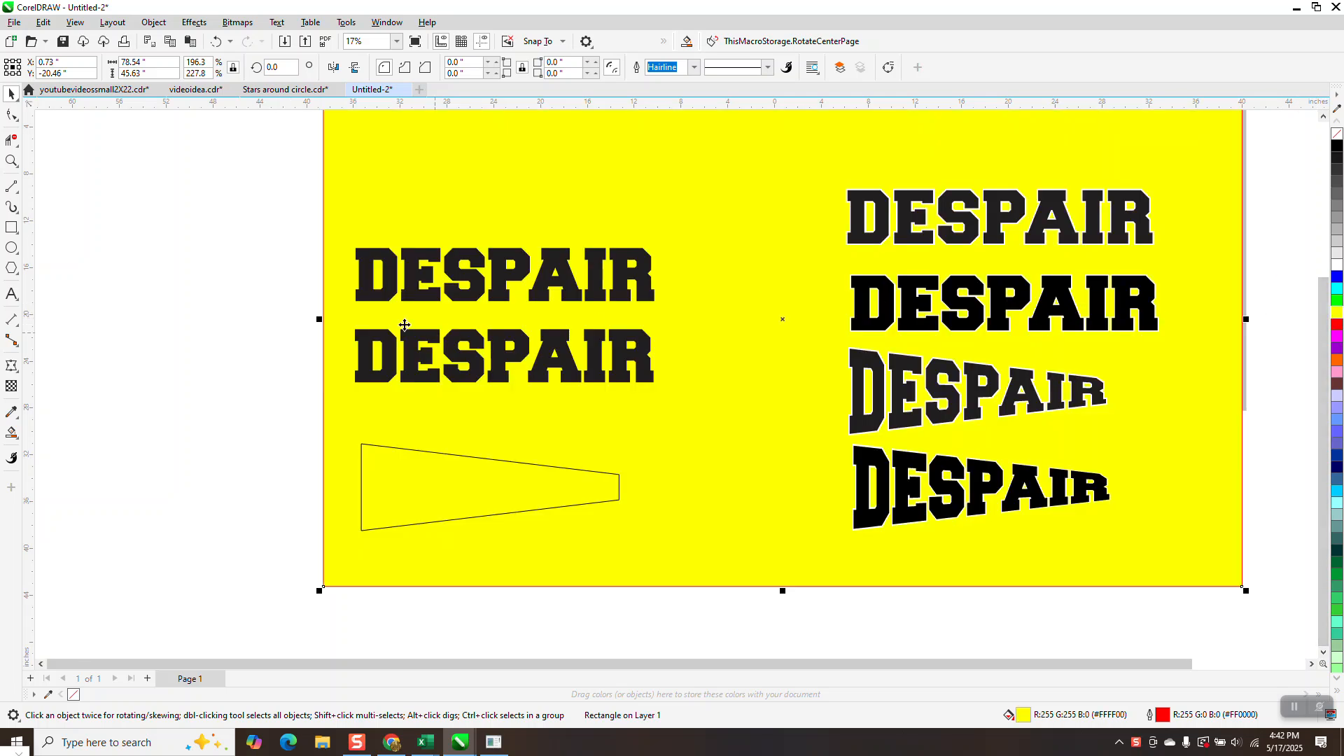
pyautogui.click(268, 212)
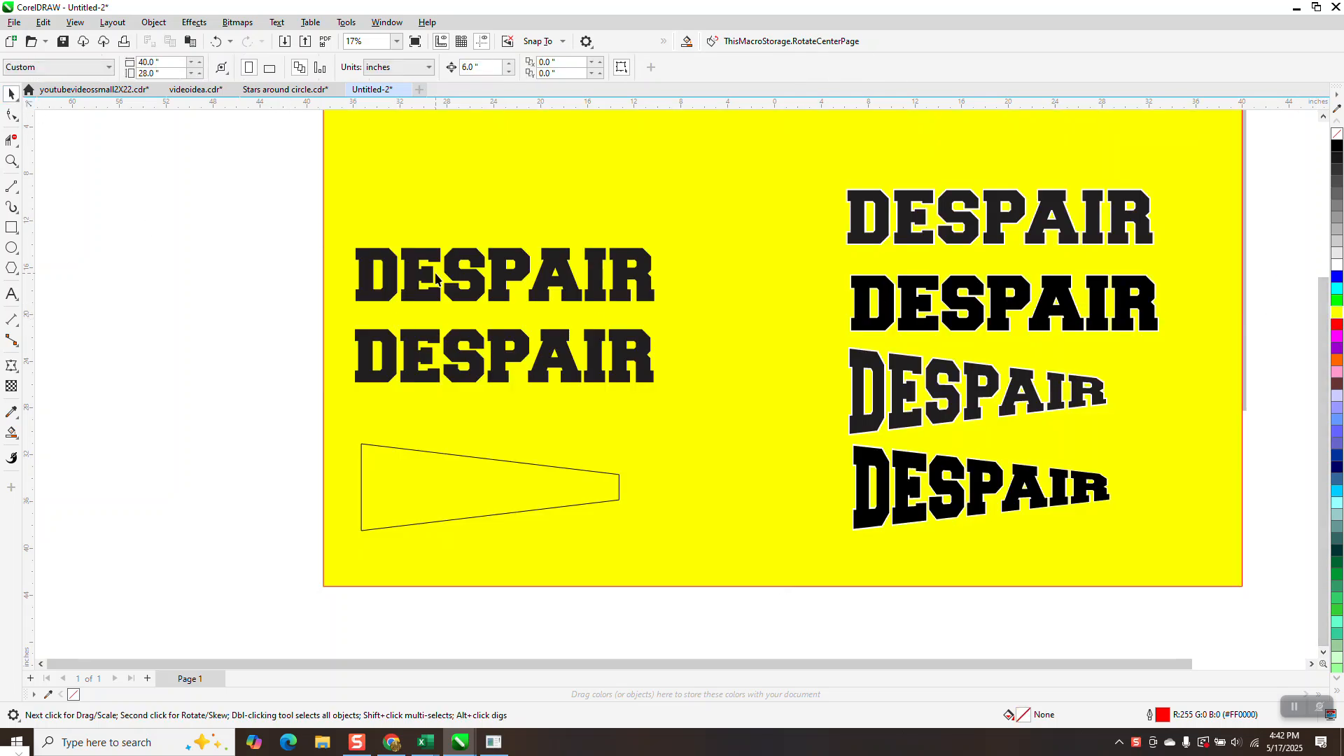
# Remove the fill from the upper plain DESPAIR text and give it a black outline.
pyautogui.click(392, 271)
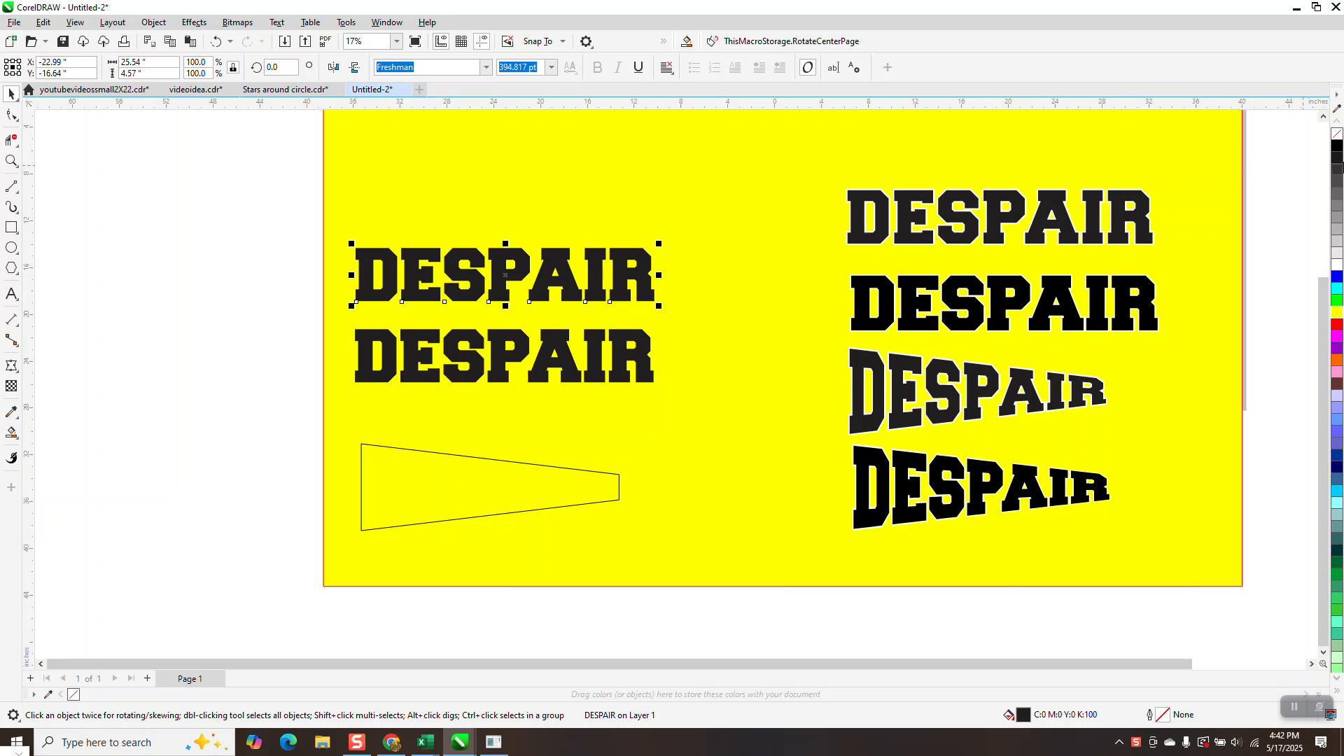
pyautogui.click(1337, 133)
pyautogui.rightClick(1337, 145)
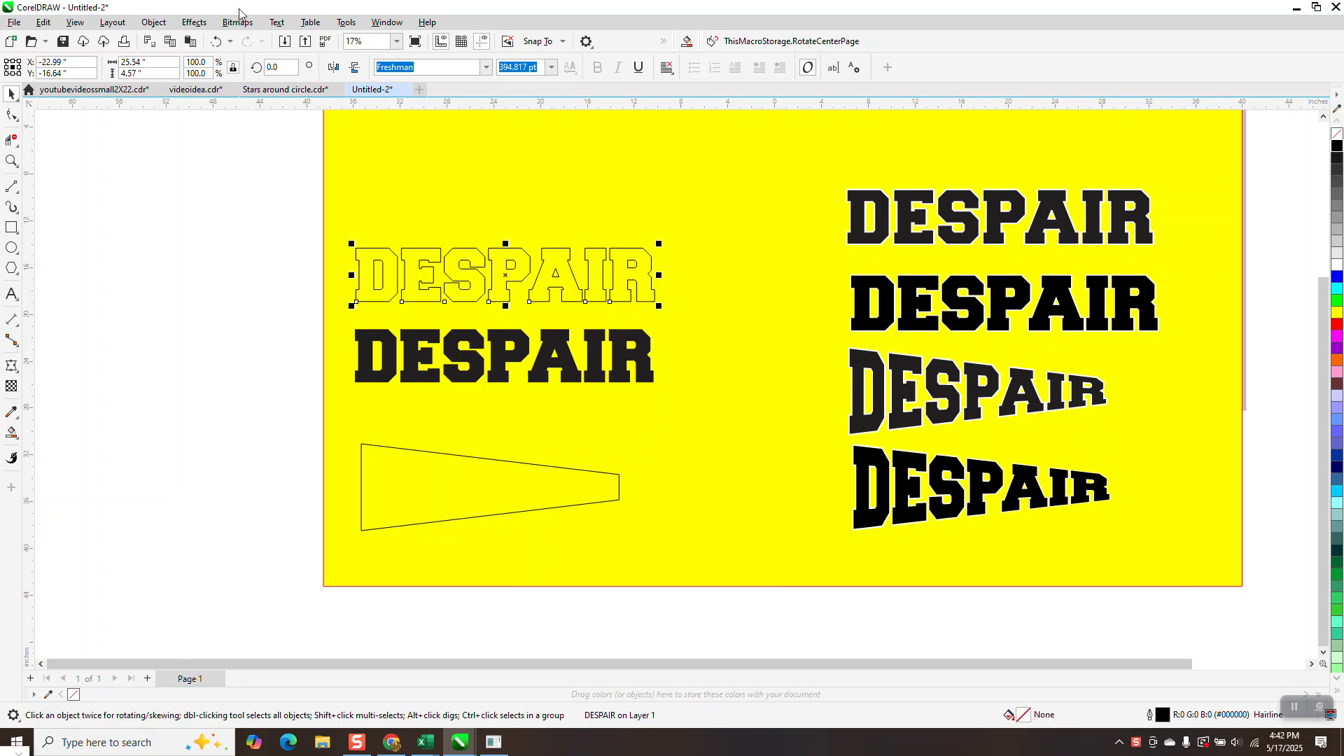
# Apply a one-step outside contour with a 0.1 inch offset to the outlined DESPAIR text.
pyautogui.click(195, 24)
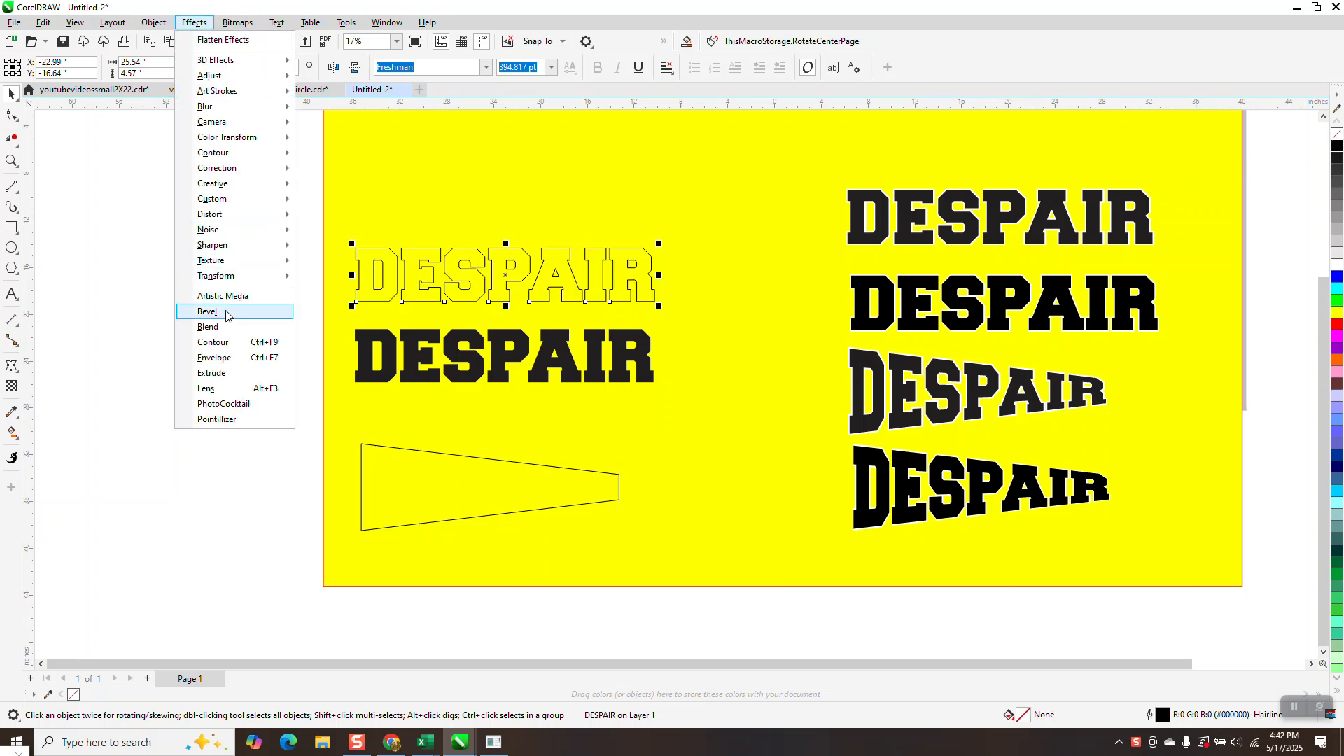
pyautogui.click(226, 343)
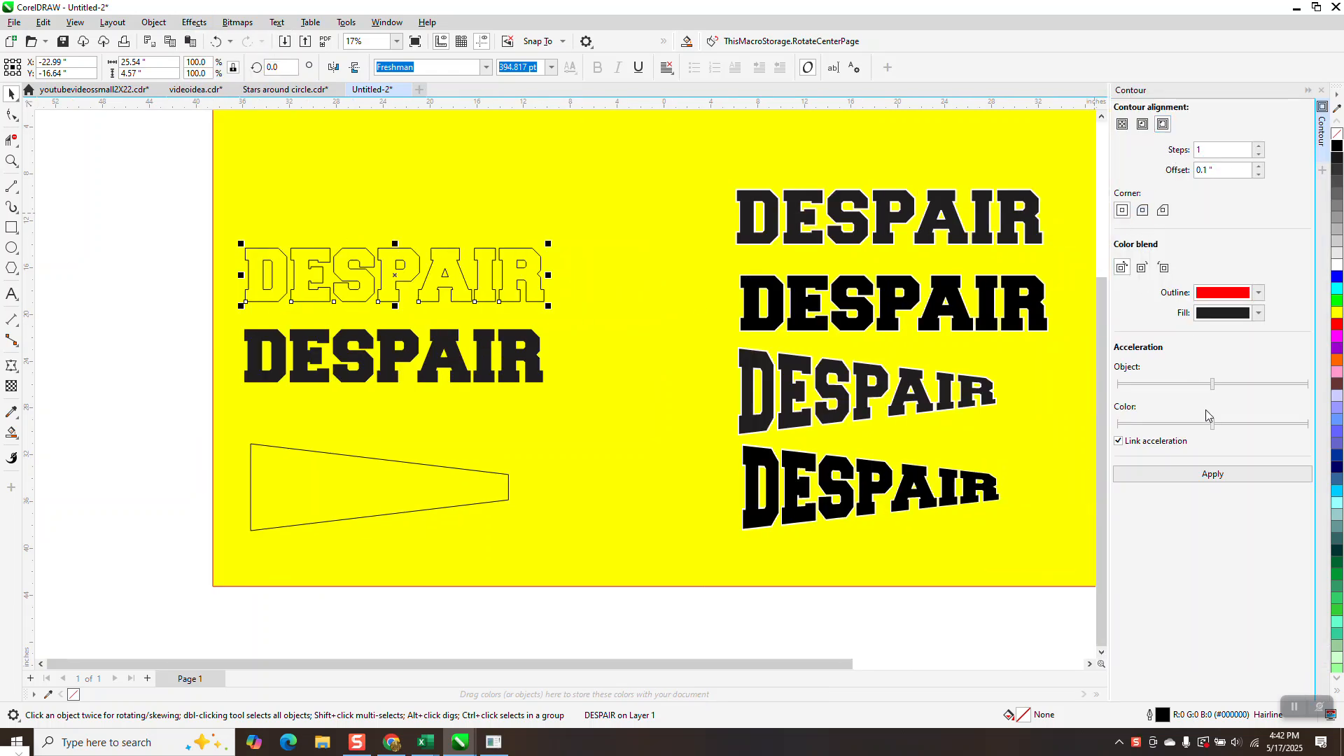
pyautogui.click(1224, 480)
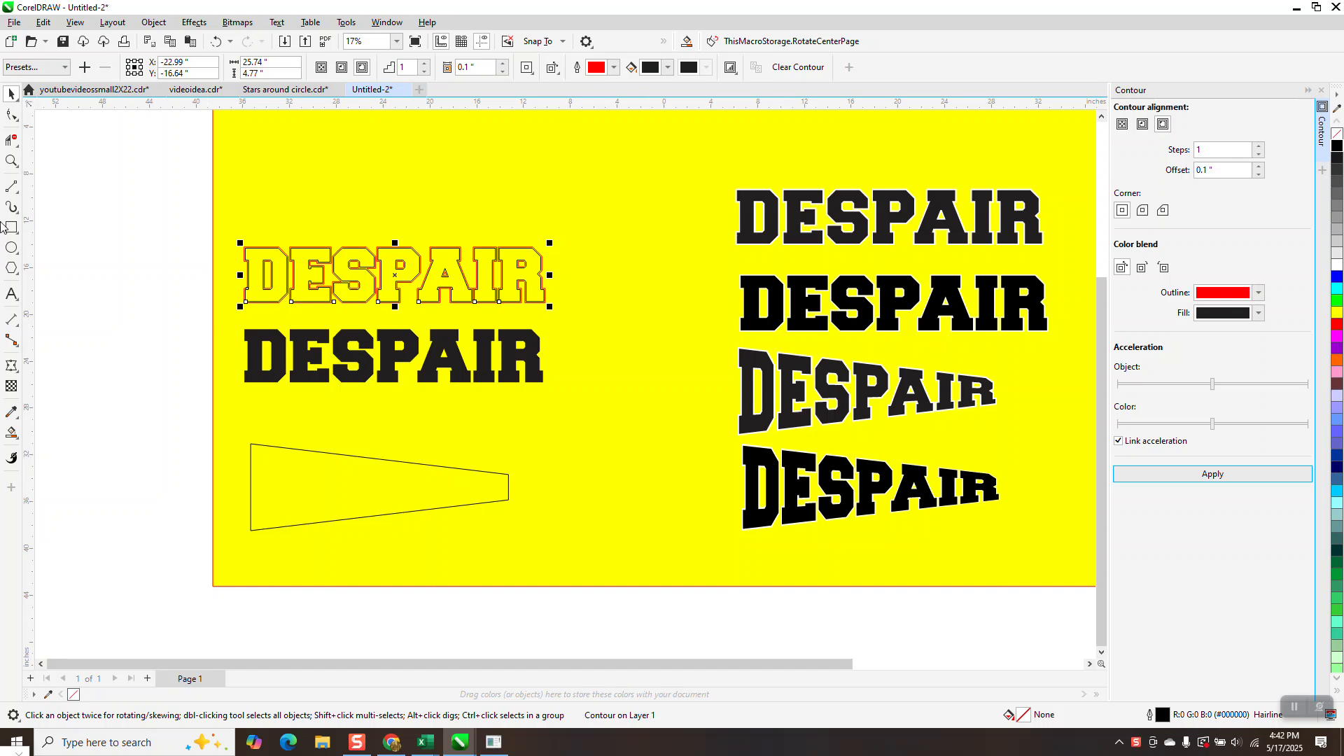
# Smart Fill the outer and inner contour bands of the letter D with white.
pyautogui.click(11, 161)
pyautogui.moveTo(245, 238); pyautogui.dragTo(593, 328)
pyautogui.scroll(-2, 378, 250)
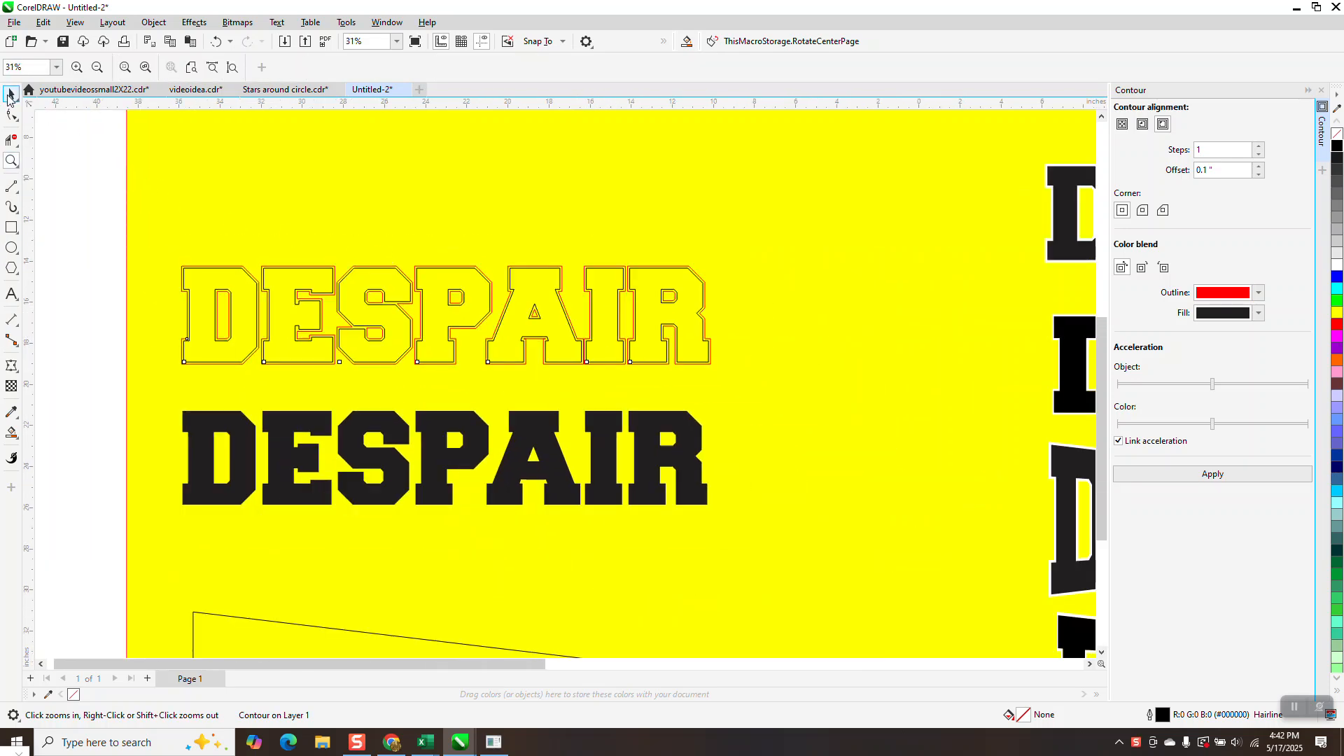
pyautogui.click(10, 94)
pyautogui.click(12, 433)
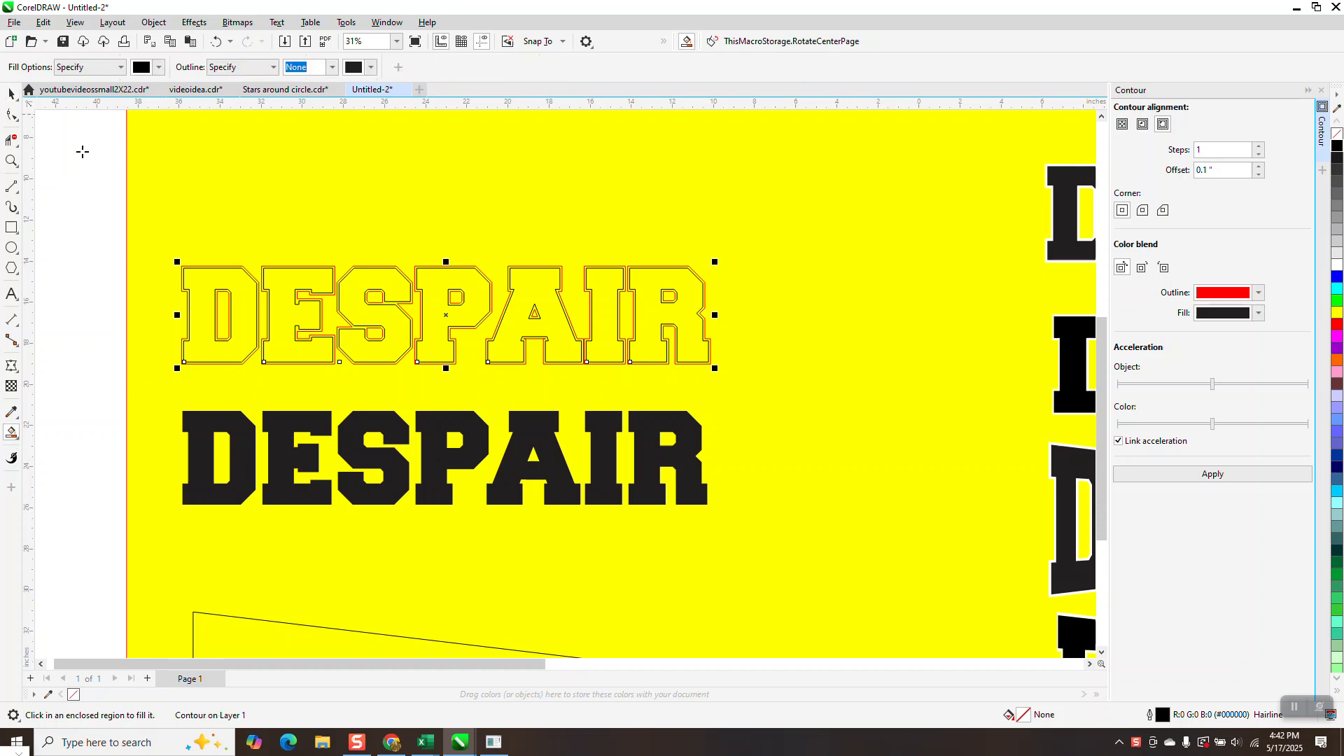
pyautogui.click(12, 161)
pyautogui.moveTo(201, 261); pyautogui.dragTo(459, 390)
pyautogui.click(11, 433)
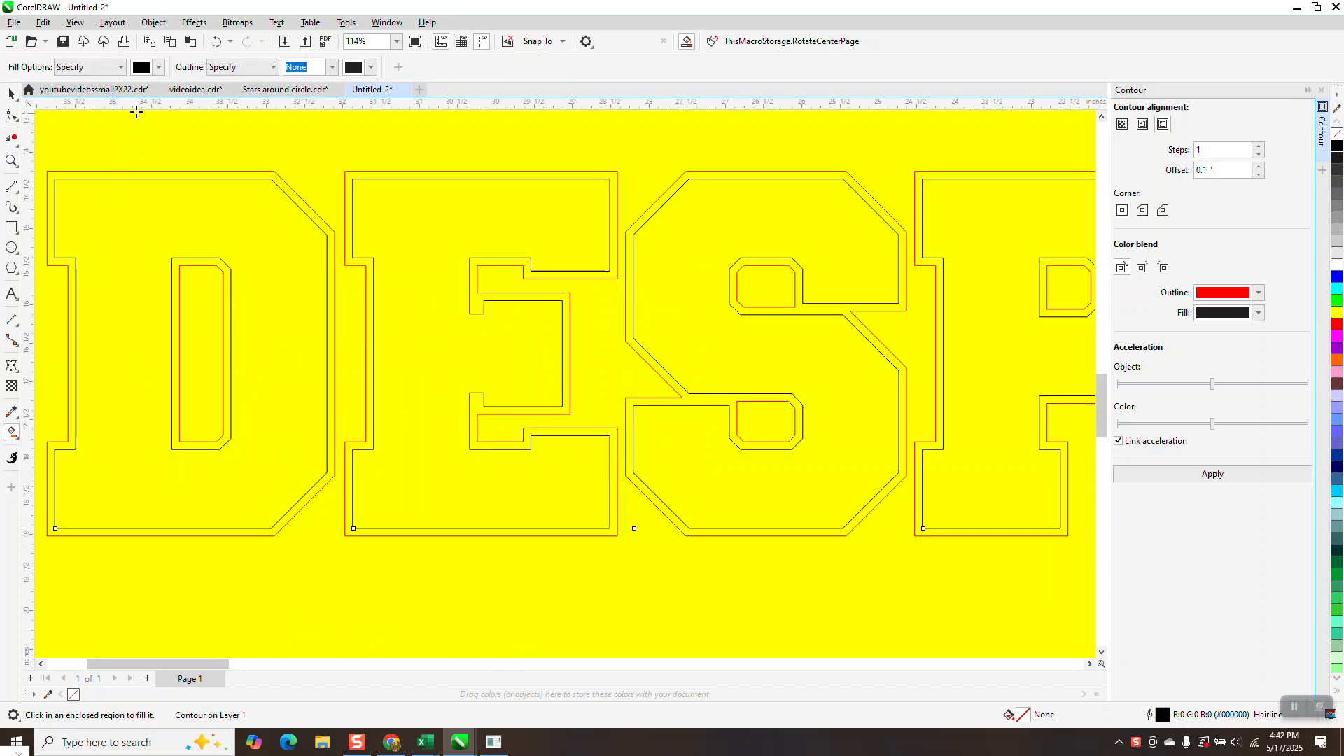
pyautogui.click(158, 68)
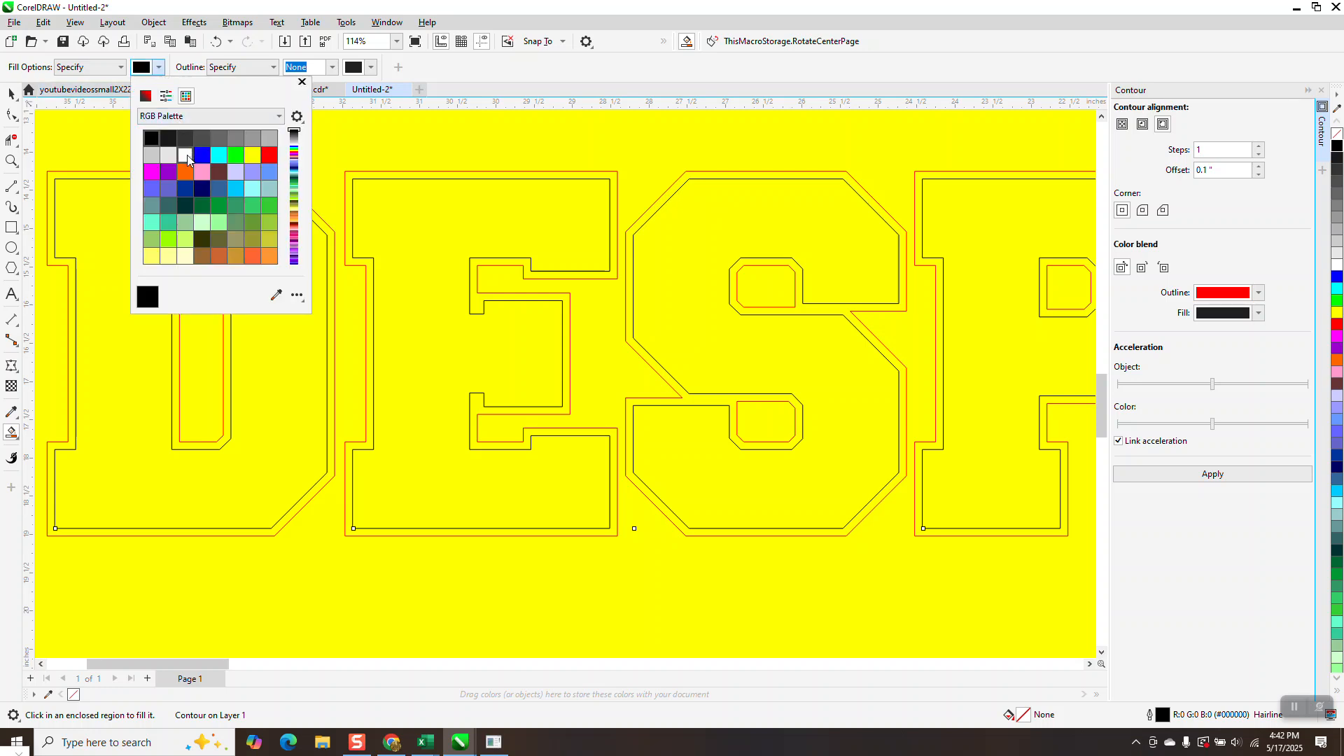
pyautogui.click(118, 175)
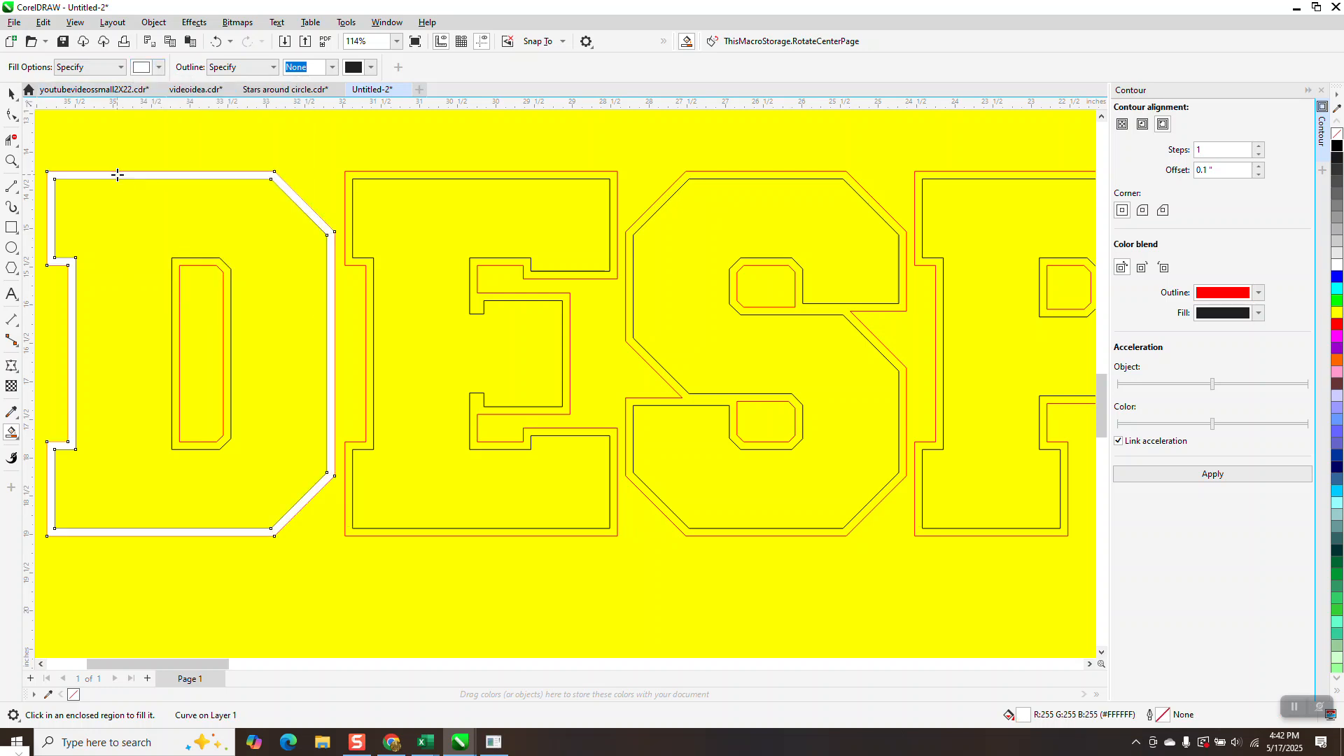
pyautogui.click(204, 263)
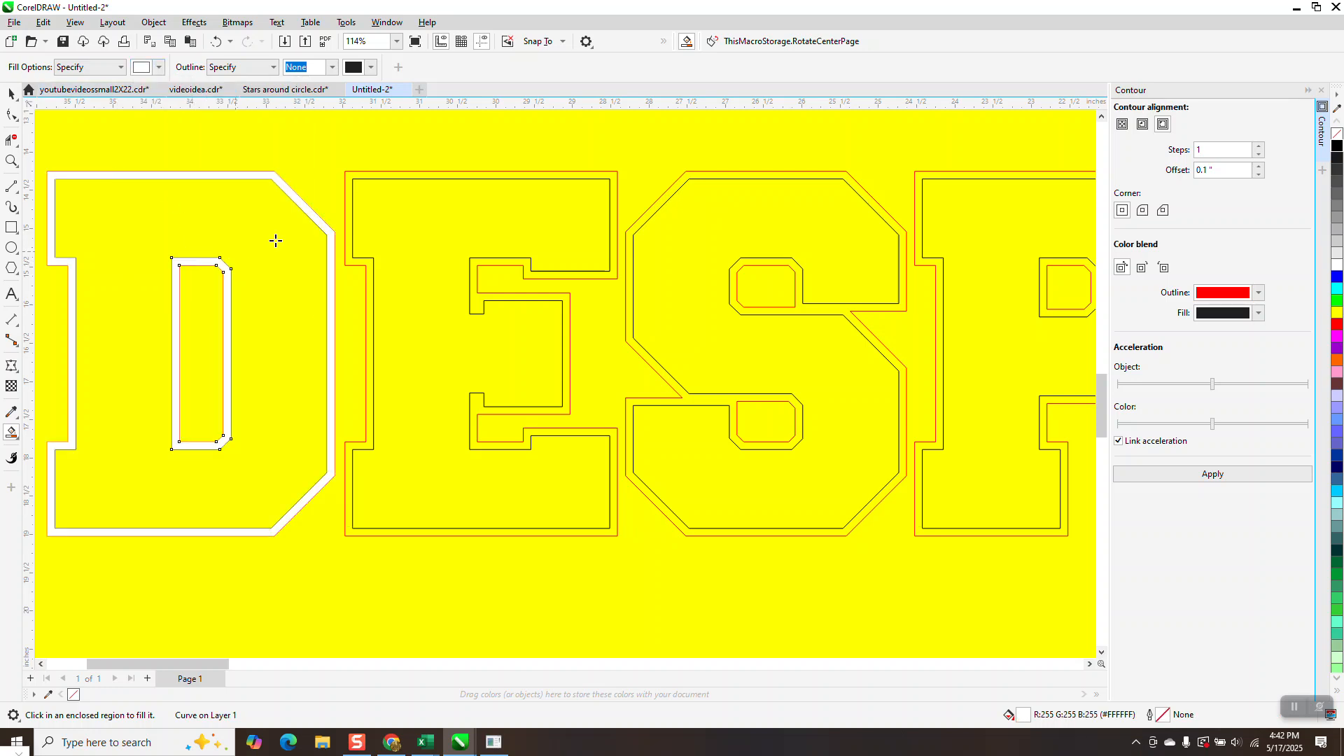
# Smart Fill the contour bands of E, S and P, including P's counter, and the outer band of A with white.
pyautogui.click(348, 204)
pyautogui.click(662, 200)
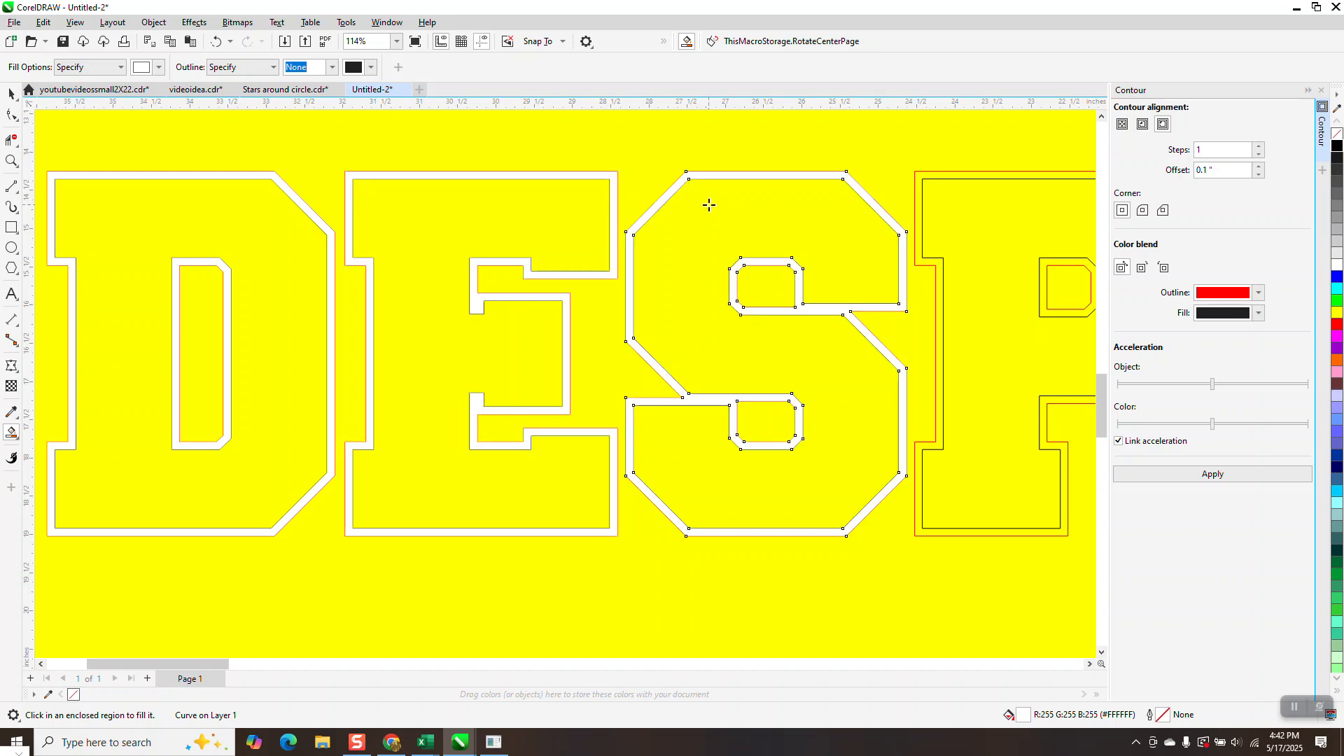
pyautogui.click(917, 217)
pyautogui.scroll(-3, 729, 234)
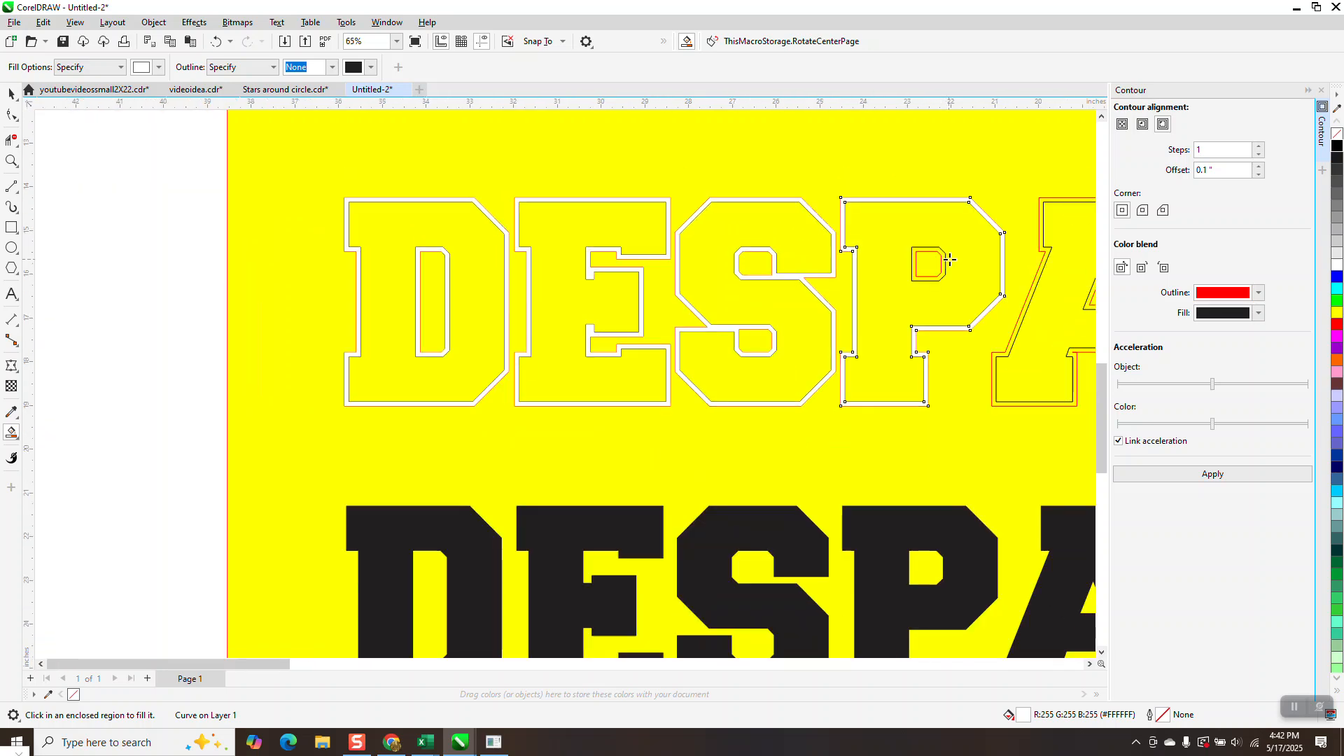
pyautogui.click(944, 254)
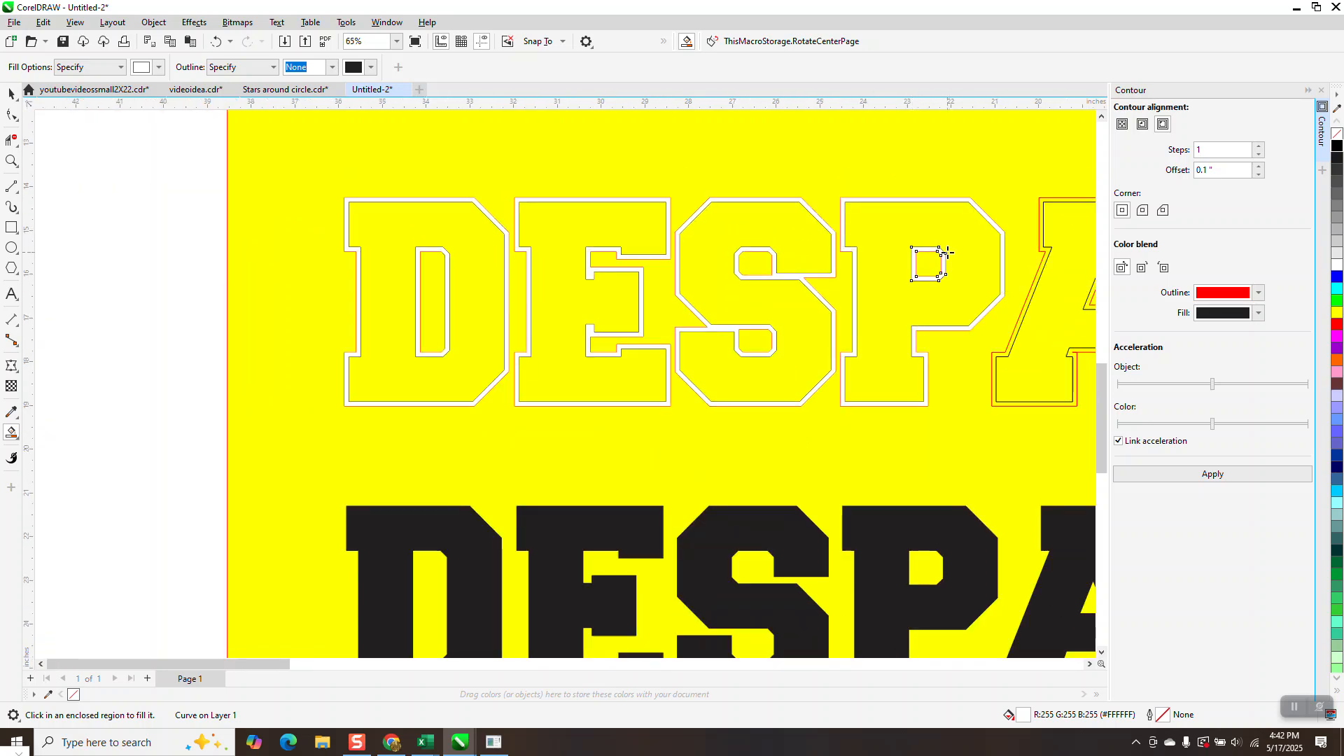
pyautogui.click(1041, 229)
pyautogui.scroll(-5, 938, 259)
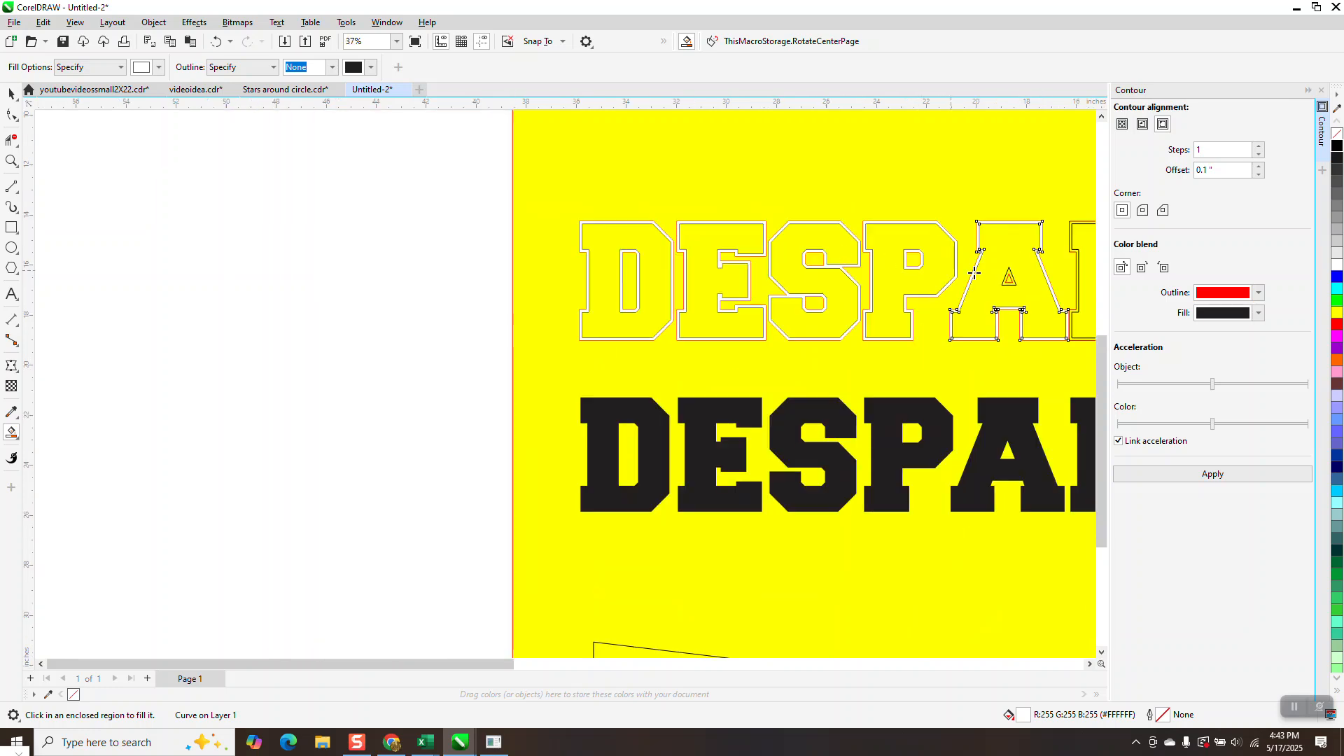
# Smart Fill the contour bands of I and R, R's counter and the triangular counter of A with white.
pyautogui.click(13, 160)
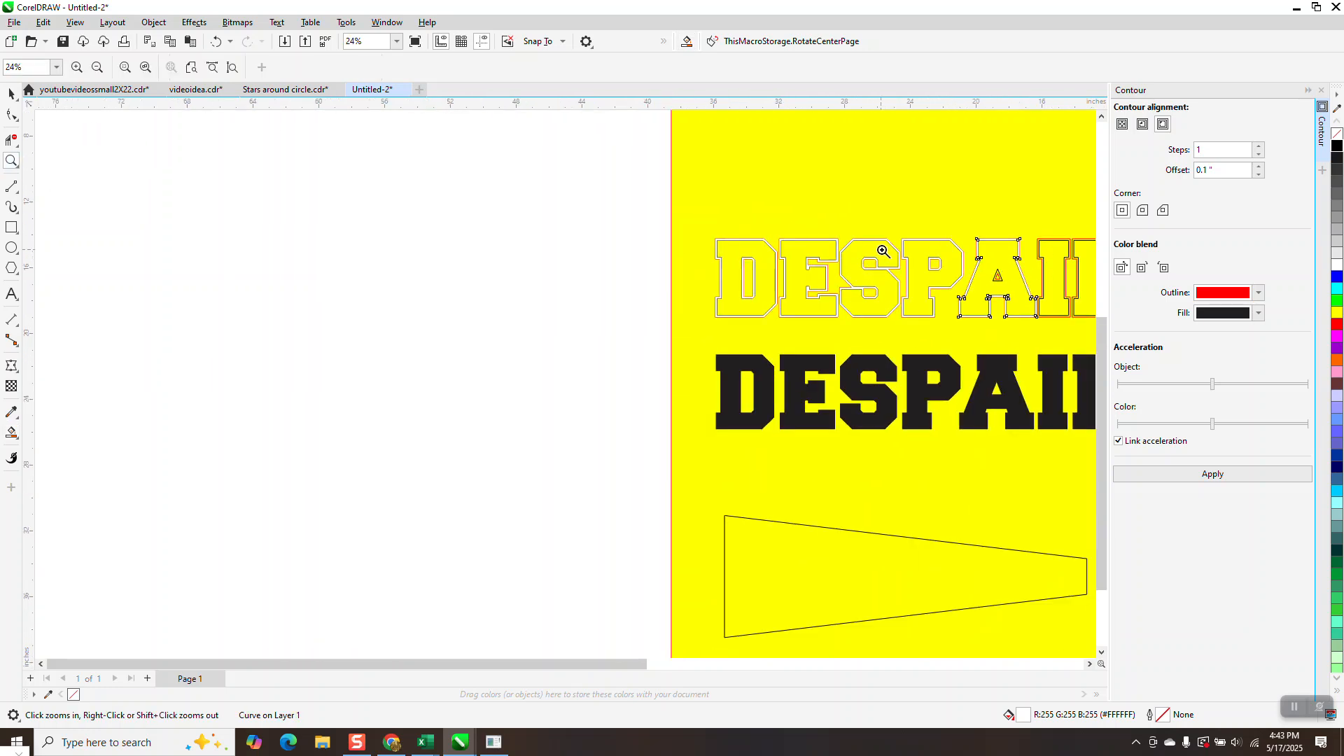
pyautogui.scroll(-2, 882, 251)
pyautogui.moveTo(964, 243); pyautogui.dragTo(1058, 314)
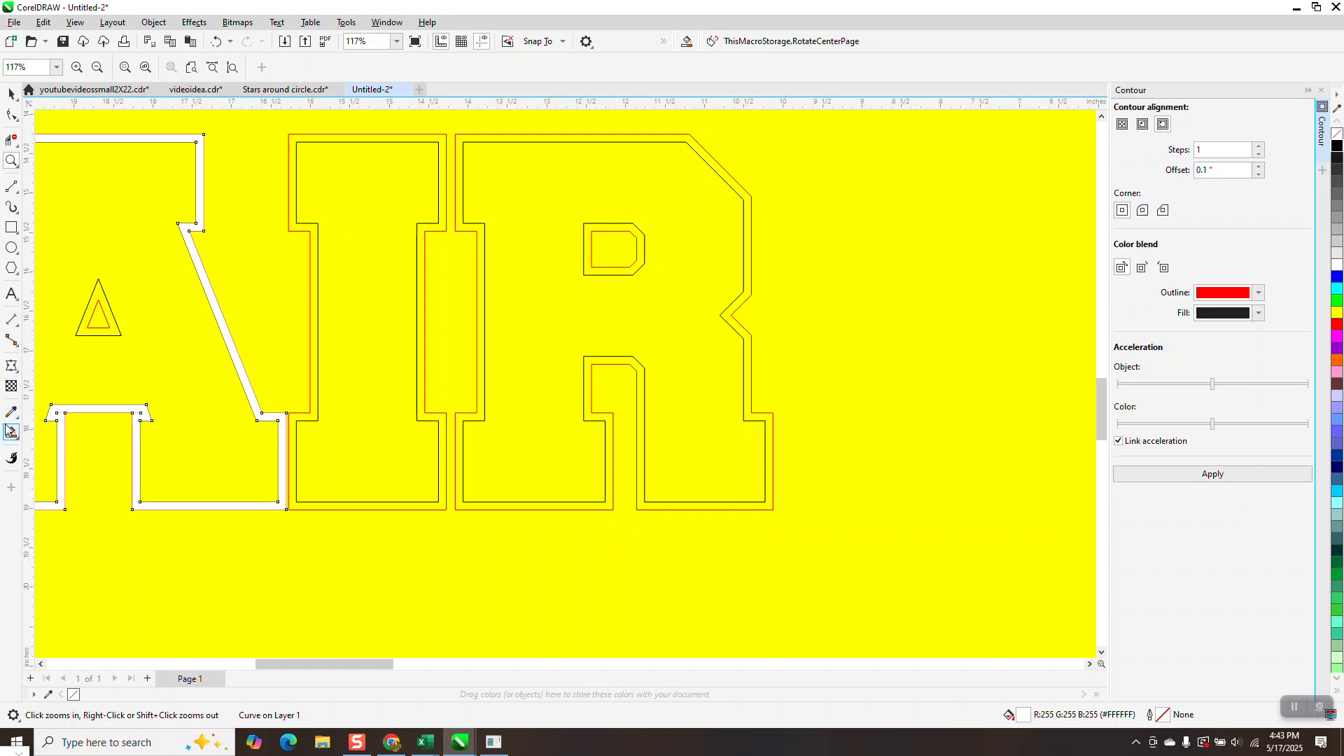
pyautogui.click(10, 434)
pyautogui.click(443, 153)
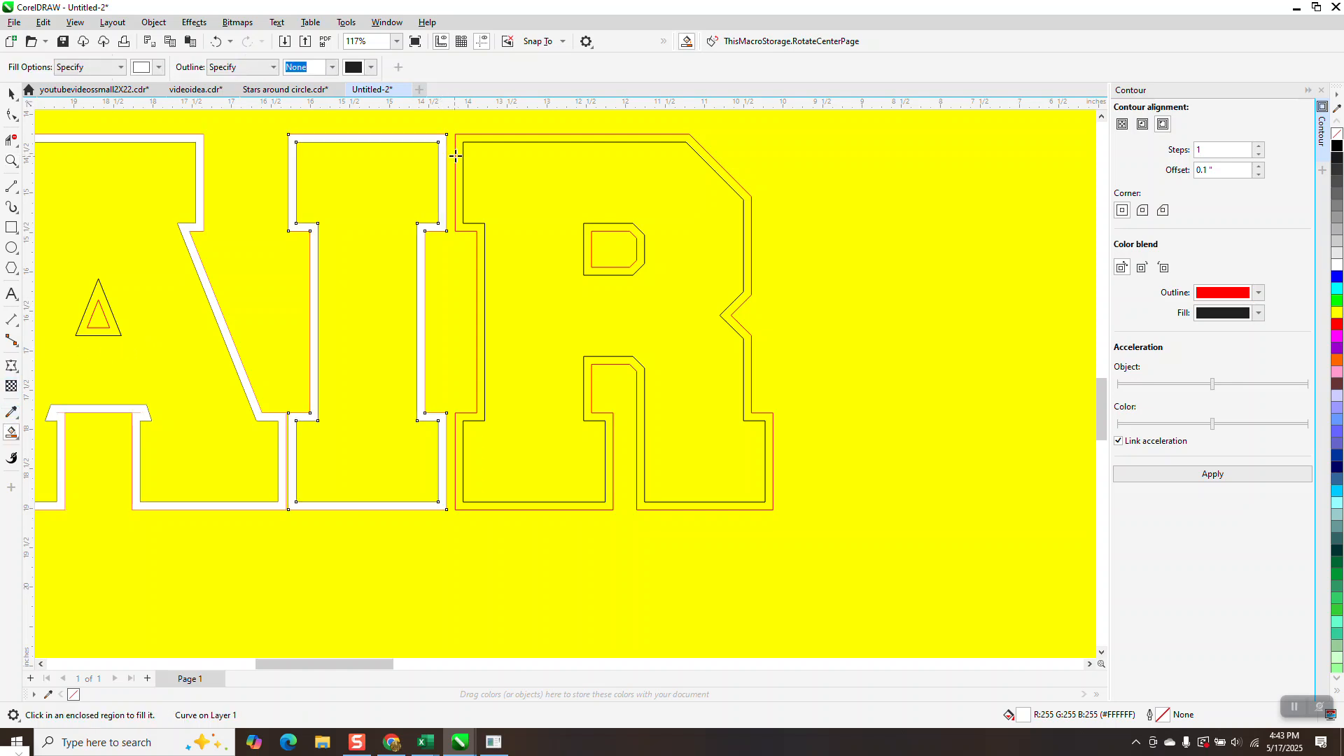
pyautogui.click(463, 156)
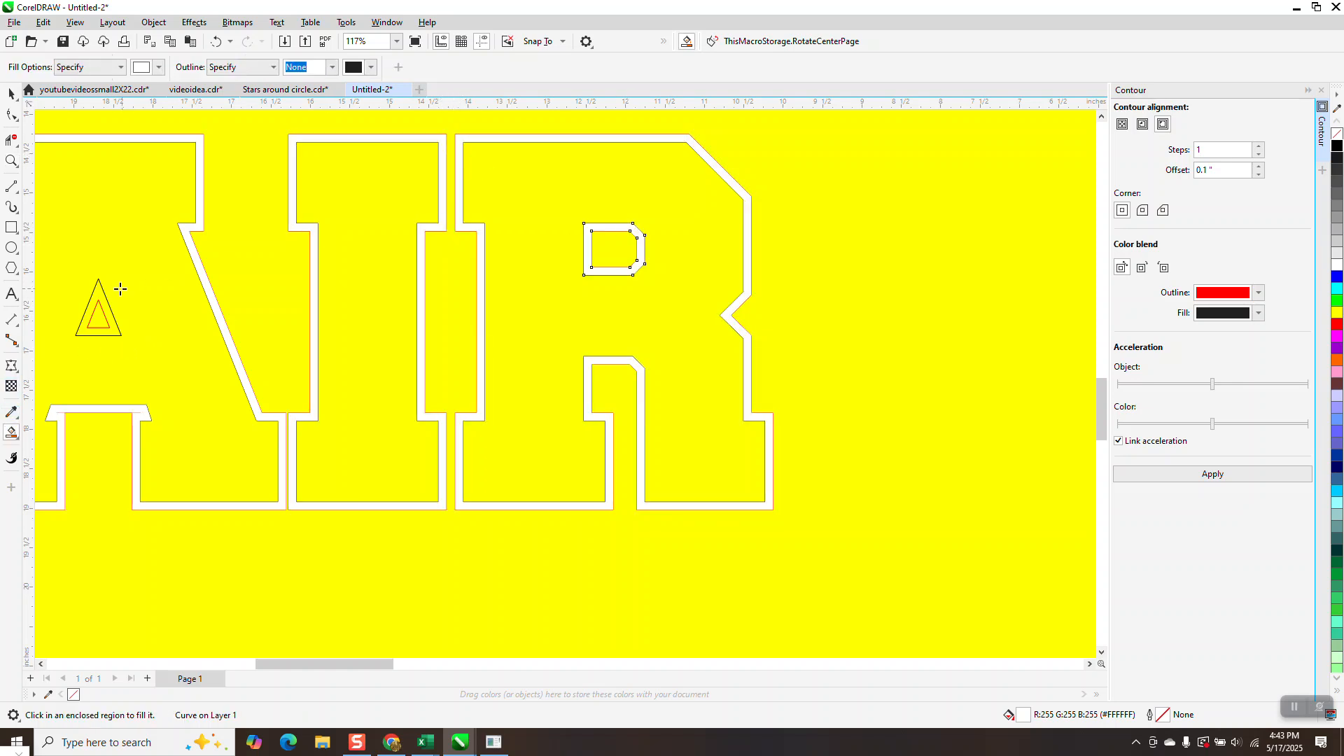
pyautogui.scroll(-5, 495, 305)
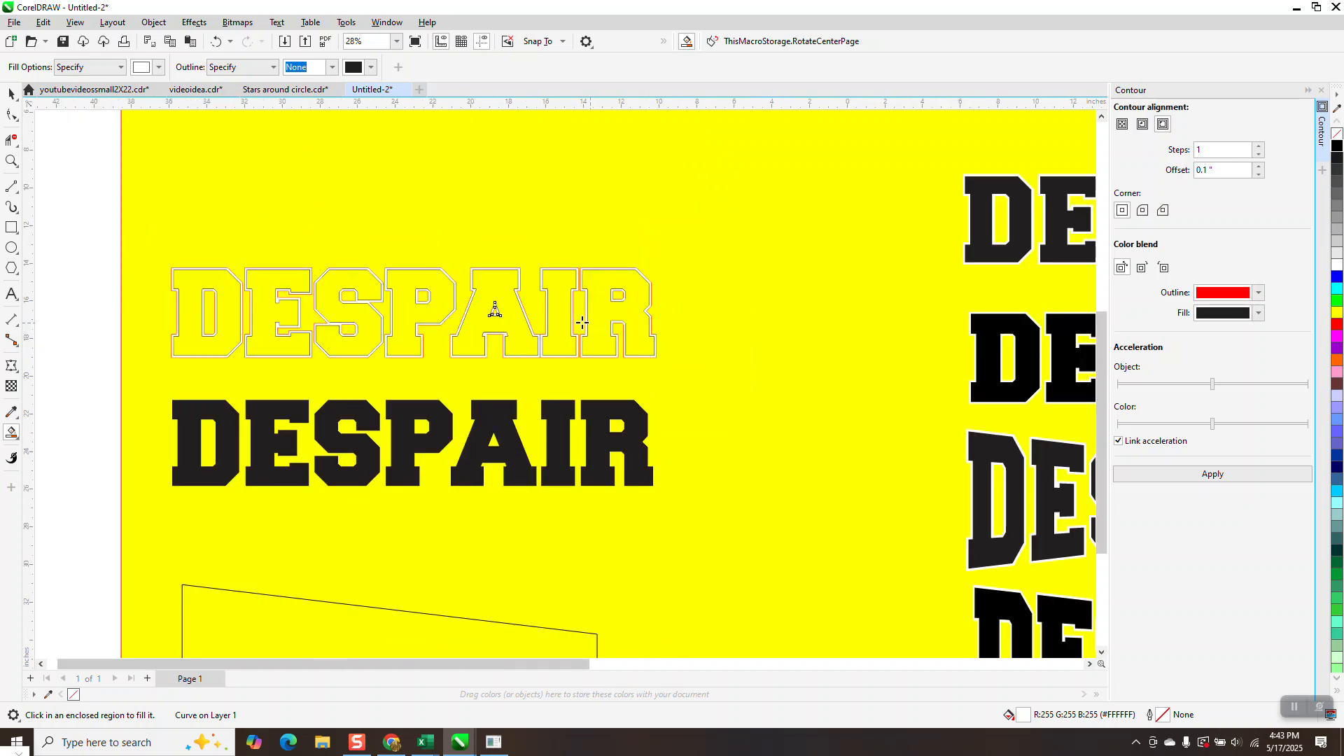
# Fill the contoured DESPAIR text itself with black.
pyautogui.click(11, 139)
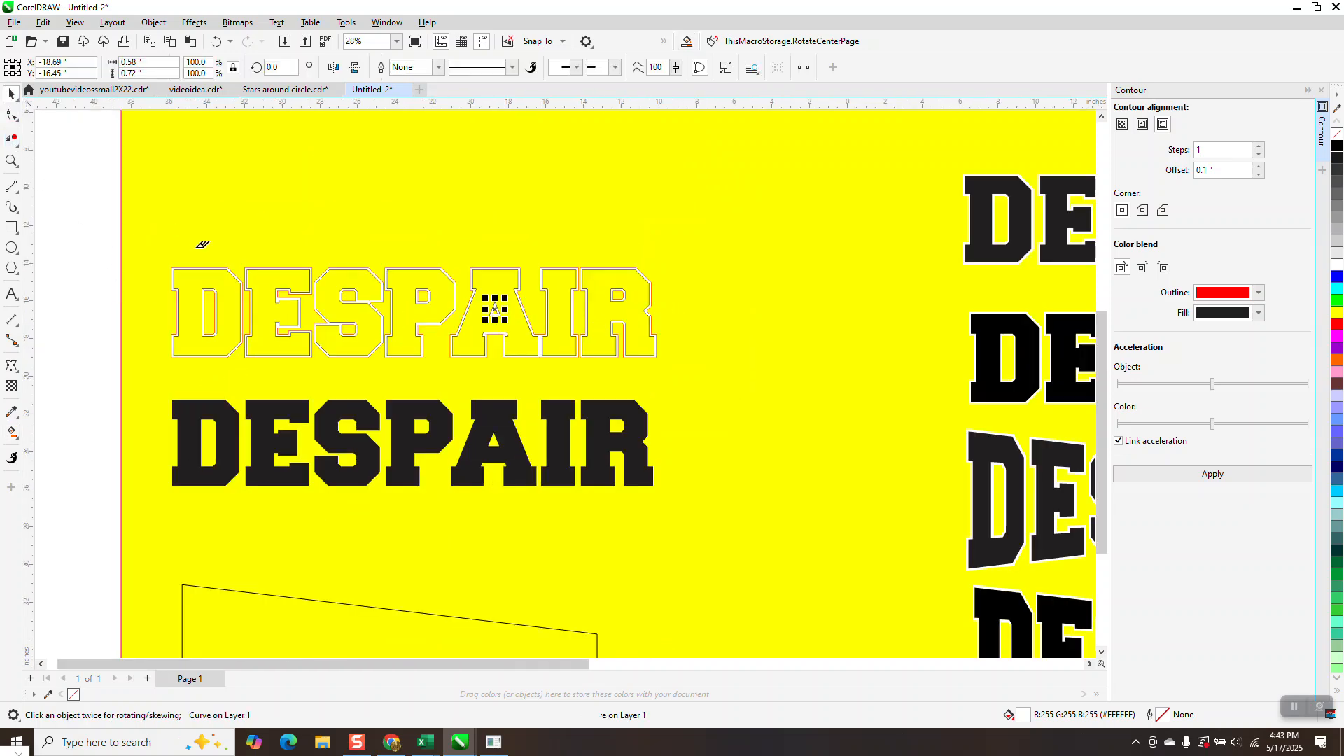
pyautogui.press('F10')
pyautogui.click(495, 309)
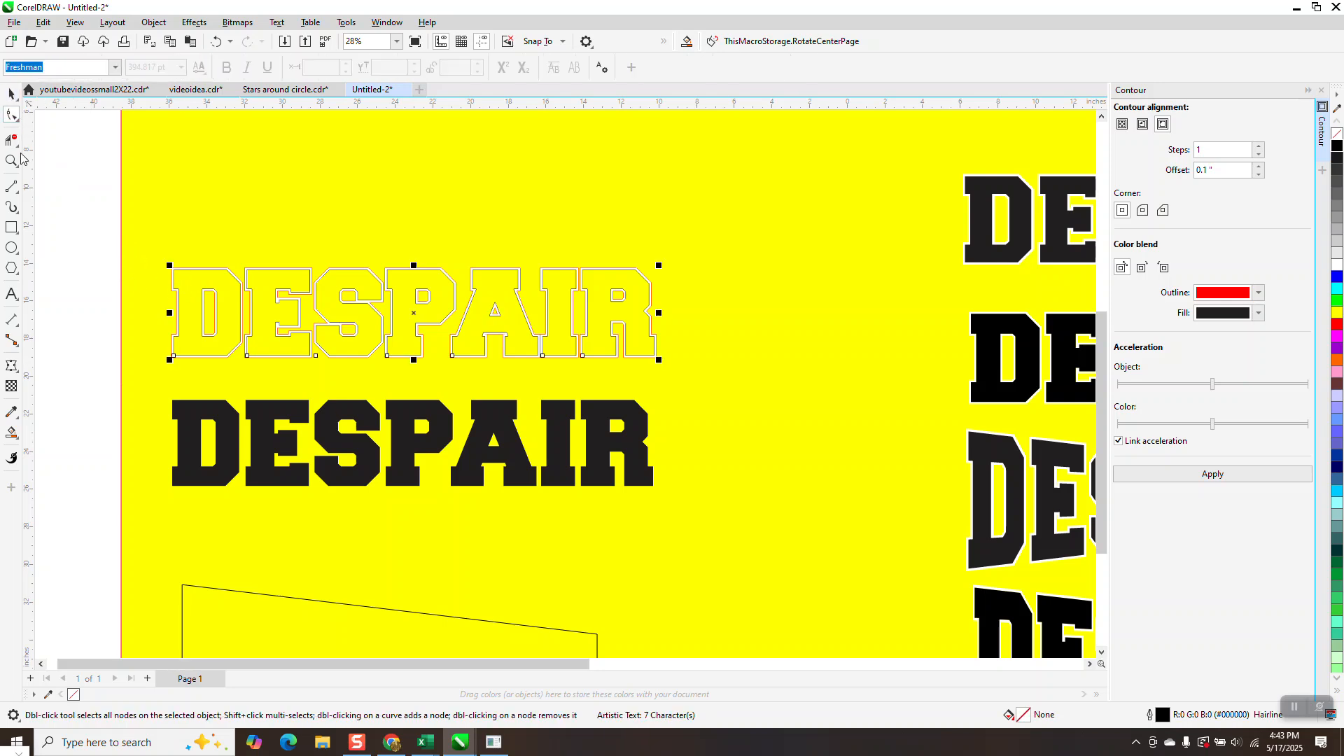
pyautogui.press('space')
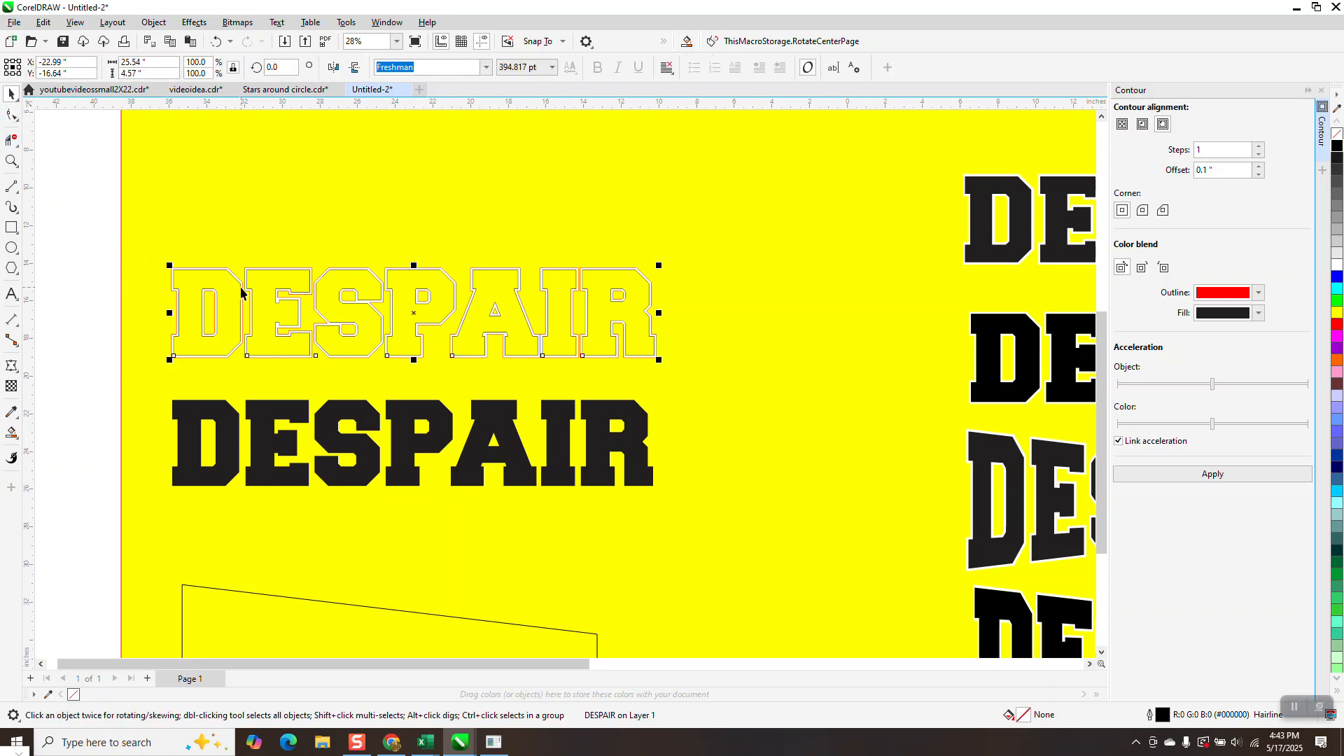
pyautogui.click(1334, 150)
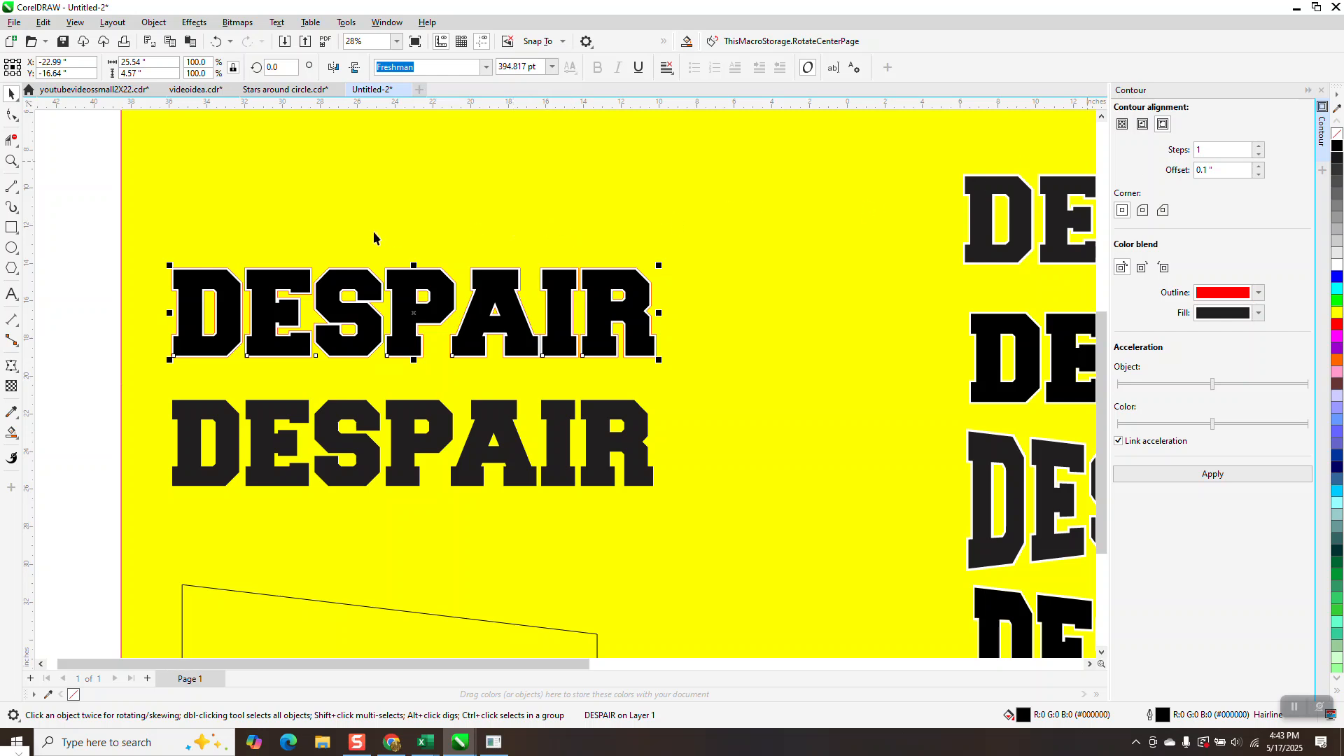
# Move the white outer border of the letter D 6 inches up, away from the text.
pyautogui.click(11, 160)
pyautogui.moveTo(185, 263); pyautogui.dragTo(279, 295)
pyautogui.press('space')
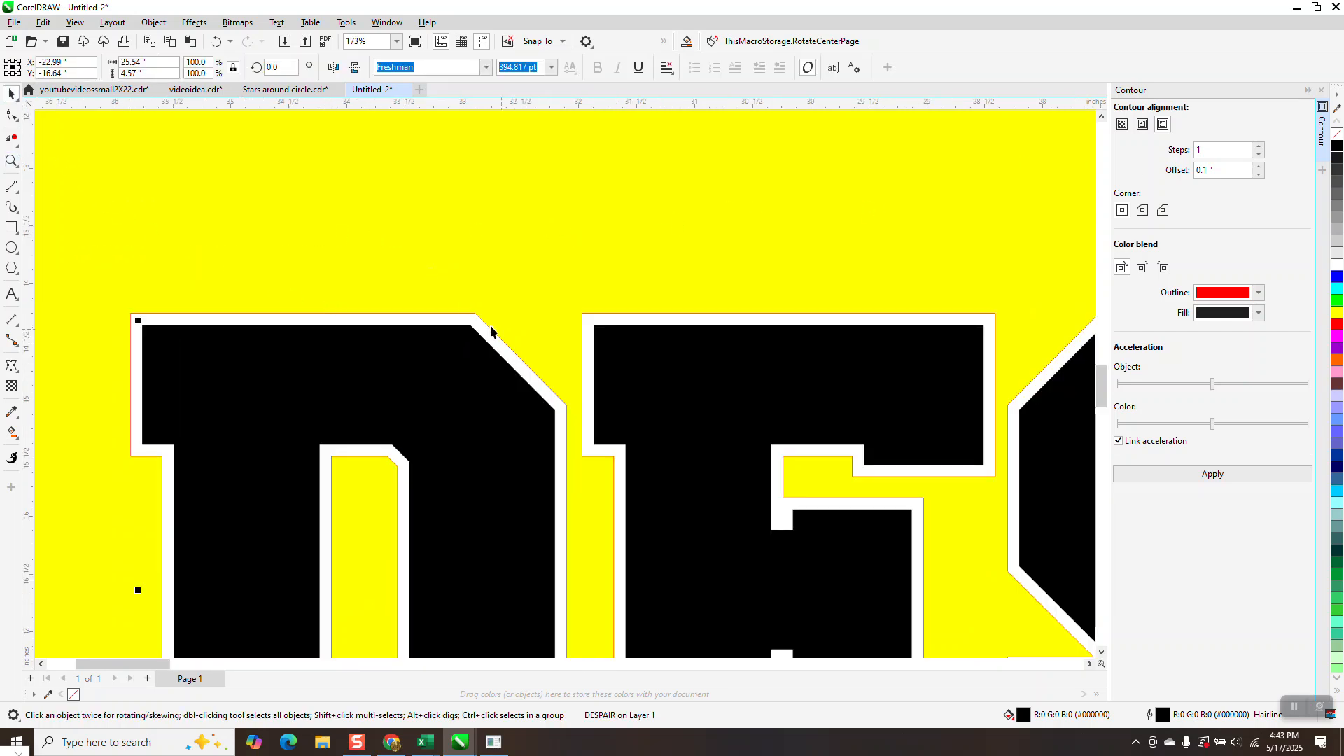
pyautogui.click(484, 335)
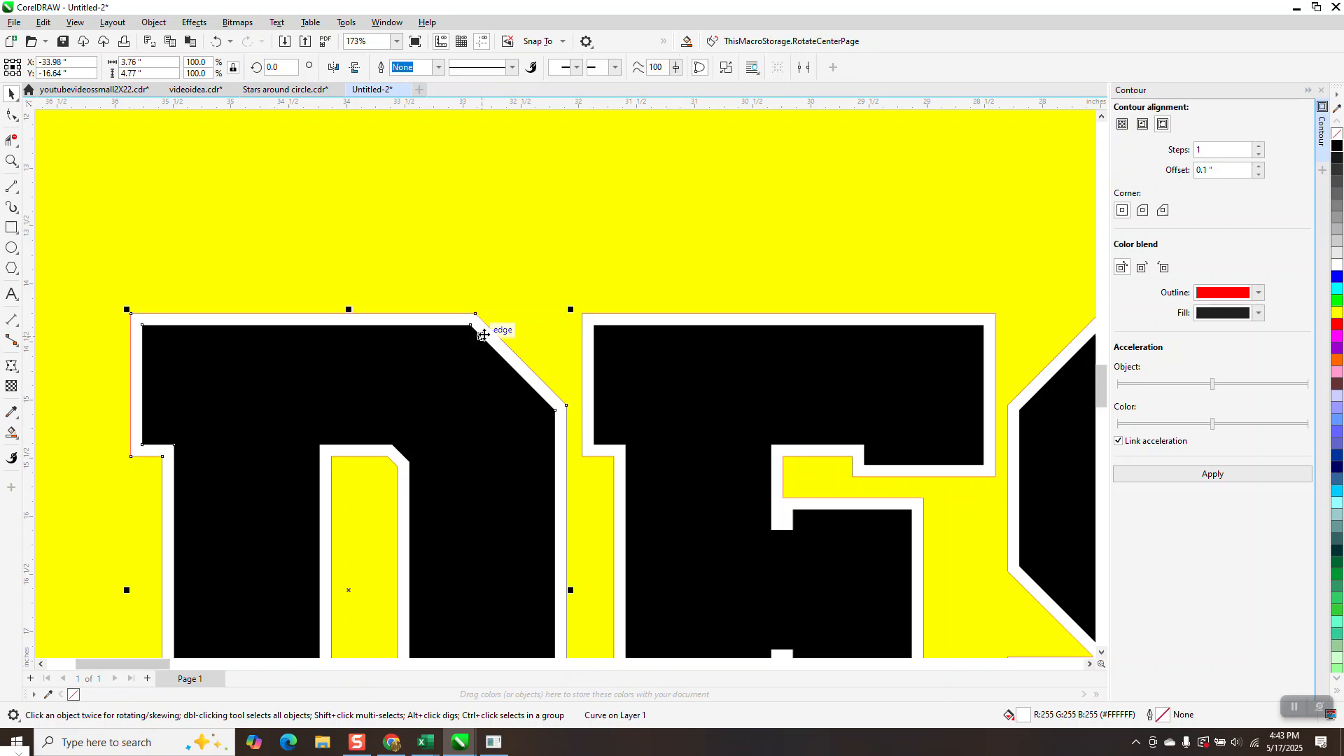
pyautogui.press('Down')
pyautogui.hotkey('ctrl', 'z')
pyautogui.scroll(-3, 515, 330)
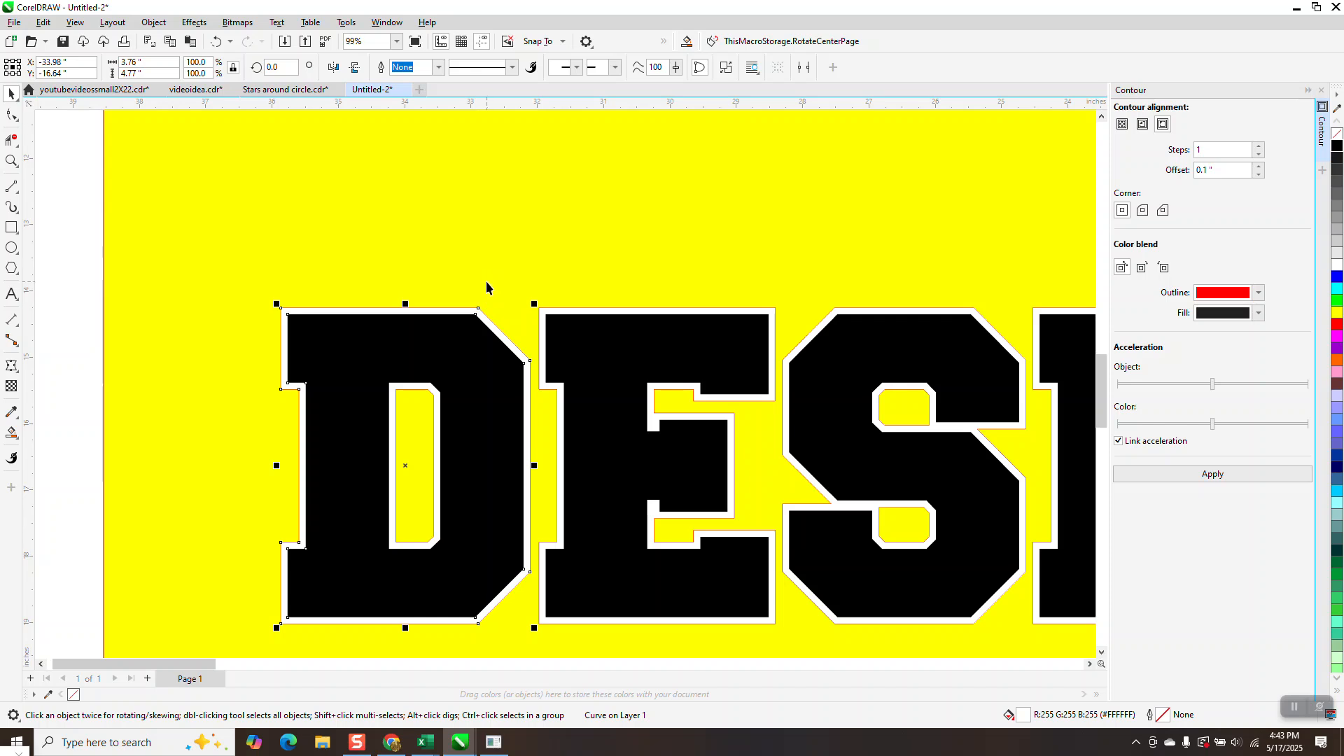
pyautogui.press('Up')
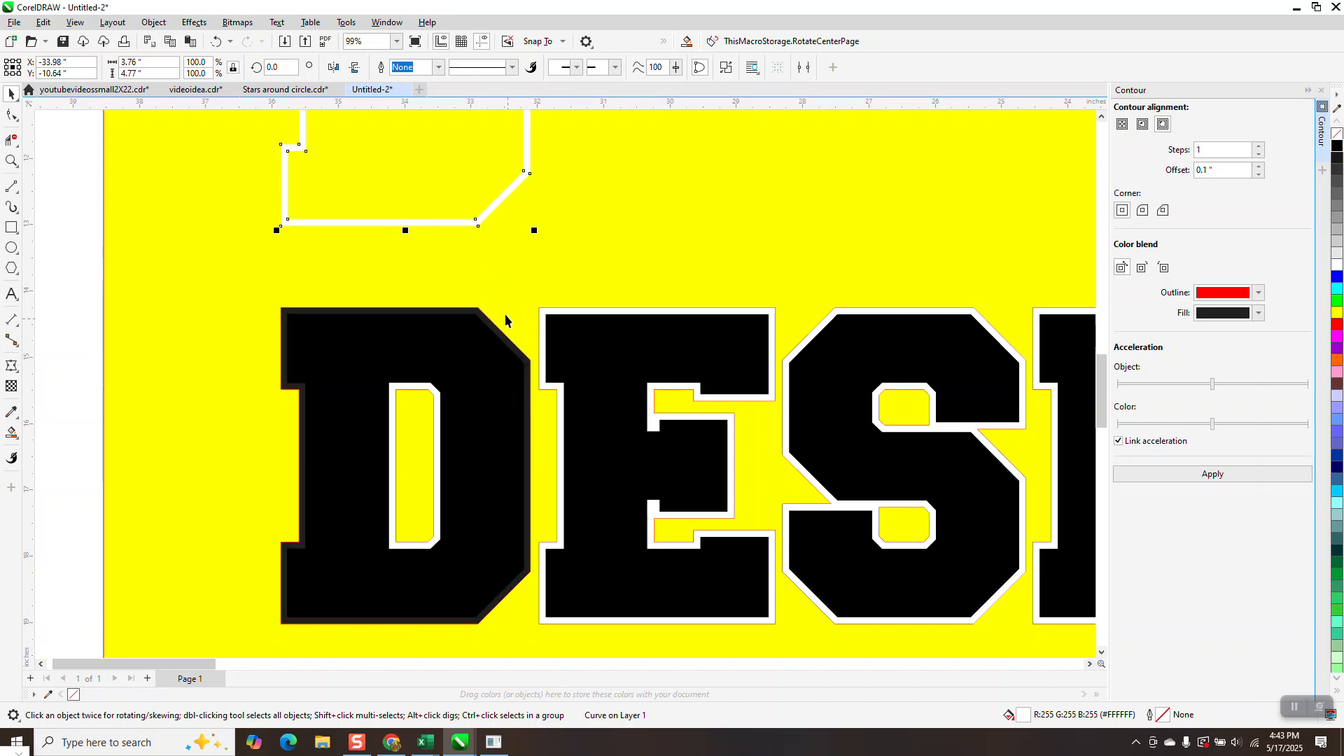
# Remove the outline from the contoured DESPAIR text and move D's white border 6 inches back down onto the letter.
pyautogui.click(475, 330)
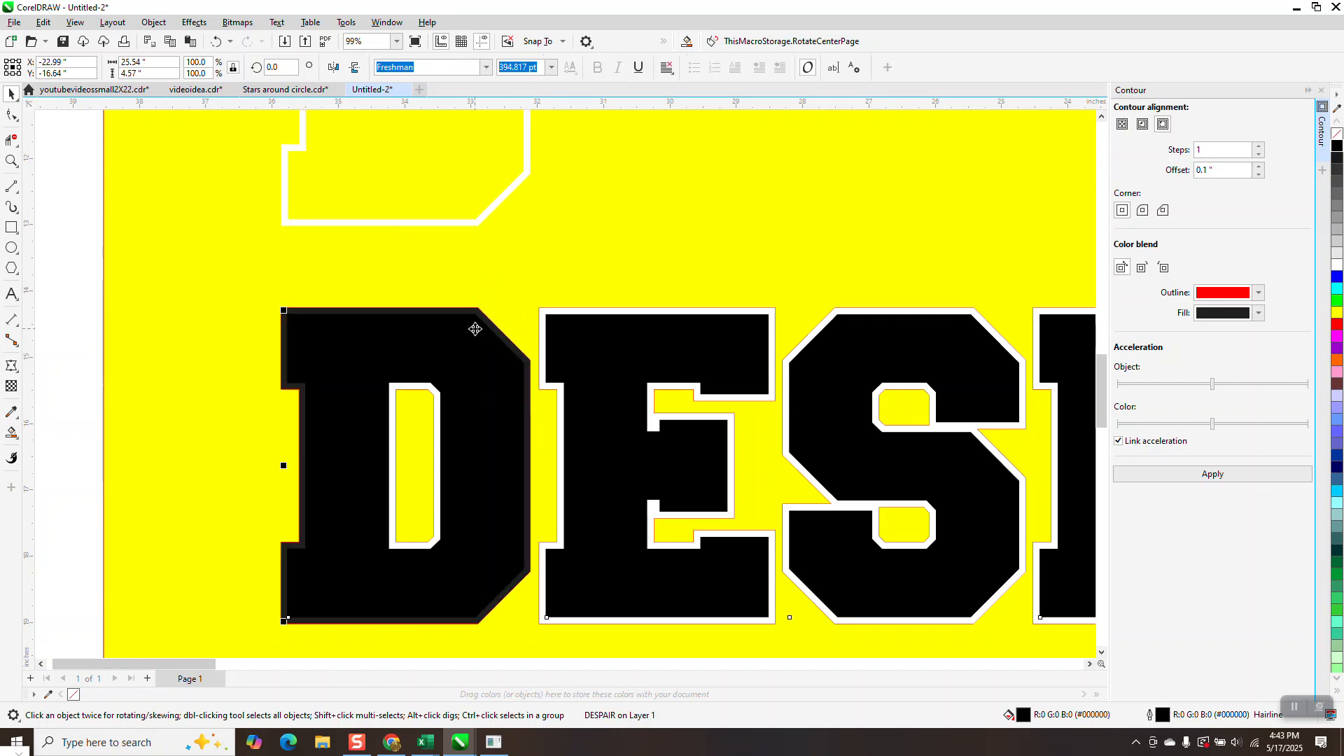
pyautogui.rightClick(1337, 134)
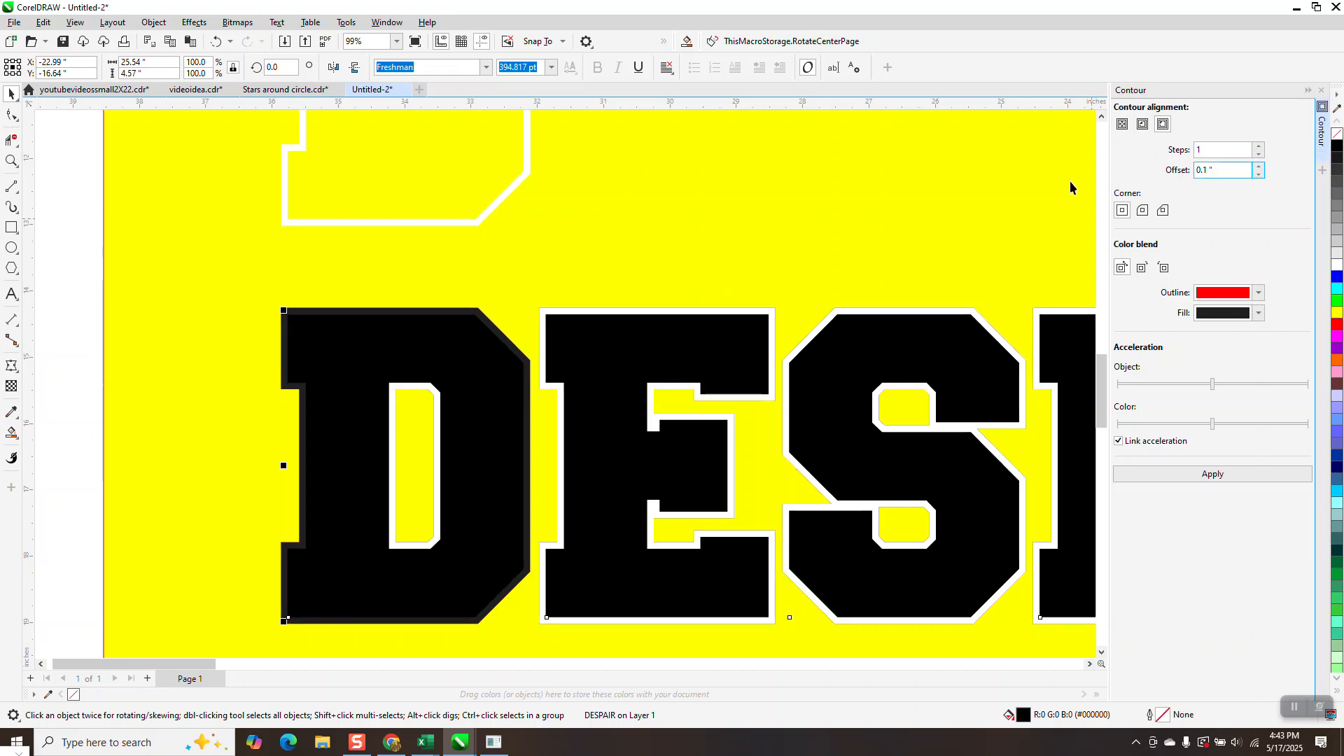
pyautogui.click(485, 219)
pyautogui.press('Down')
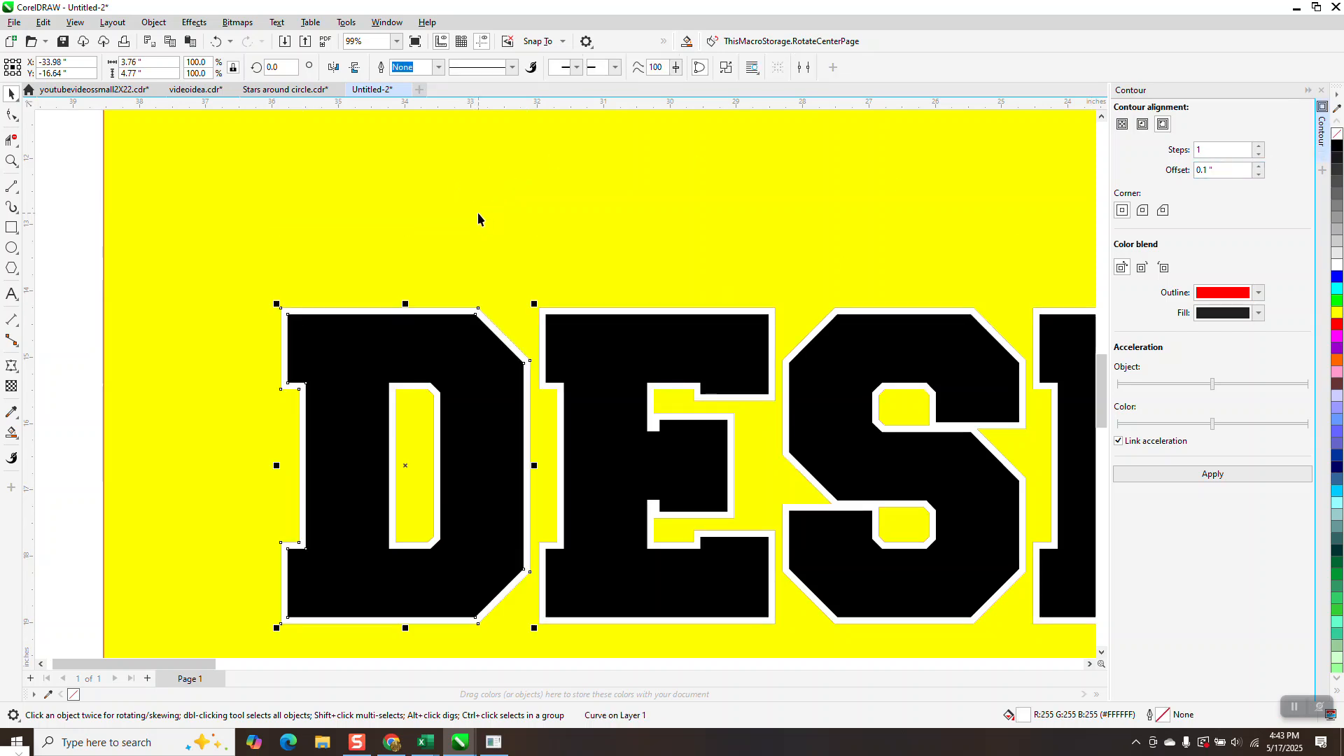
# Inspect the white border at the upper diagonal corner of the letter D up close.
pyautogui.scroll(-1, 458, 224)
pyautogui.click(11, 160)
pyautogui.moveTo(433, 299); pyautogui.dragTo(543, 337)
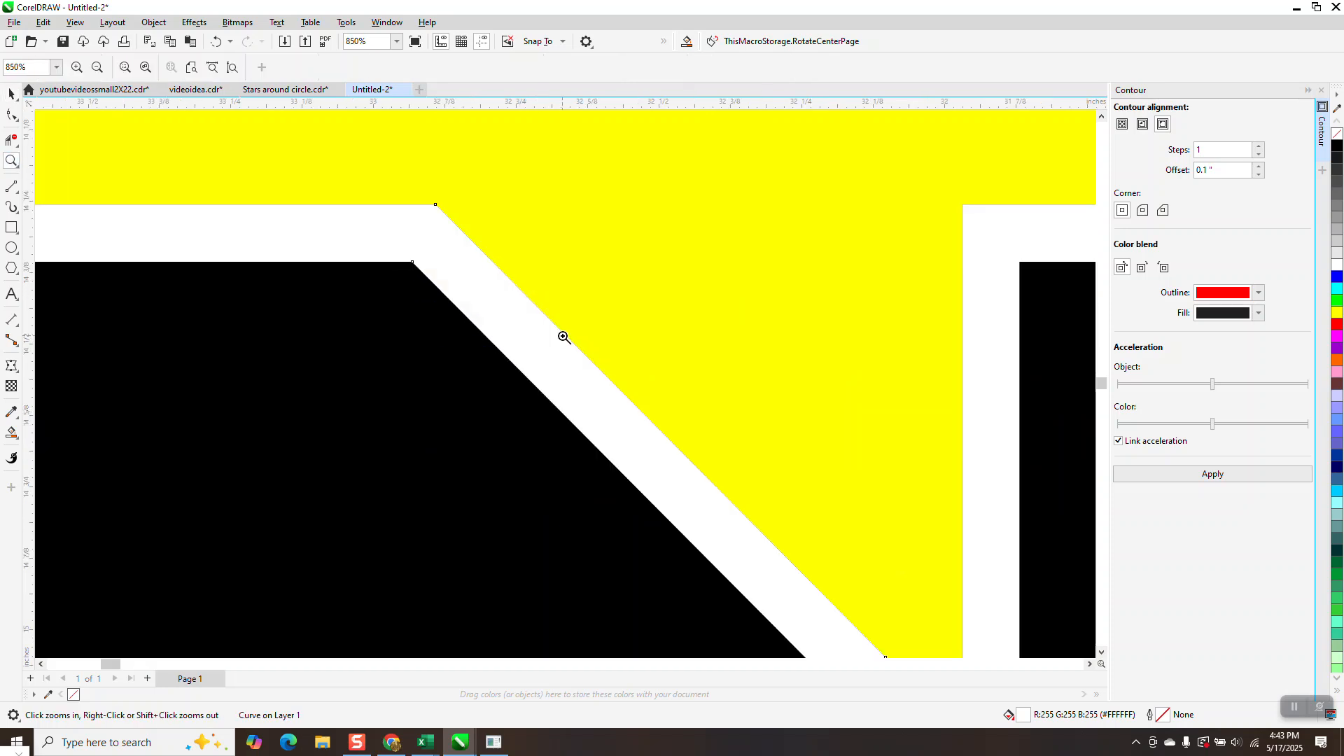
# Group all the pieces of the contoured DESPAIR lettering, including its white border.
pyautogui.scroll(-2, 607, 330)
pyautogui.scroll(-4, 812, 243)
pyautogui.scroll(-7, 630, 210)
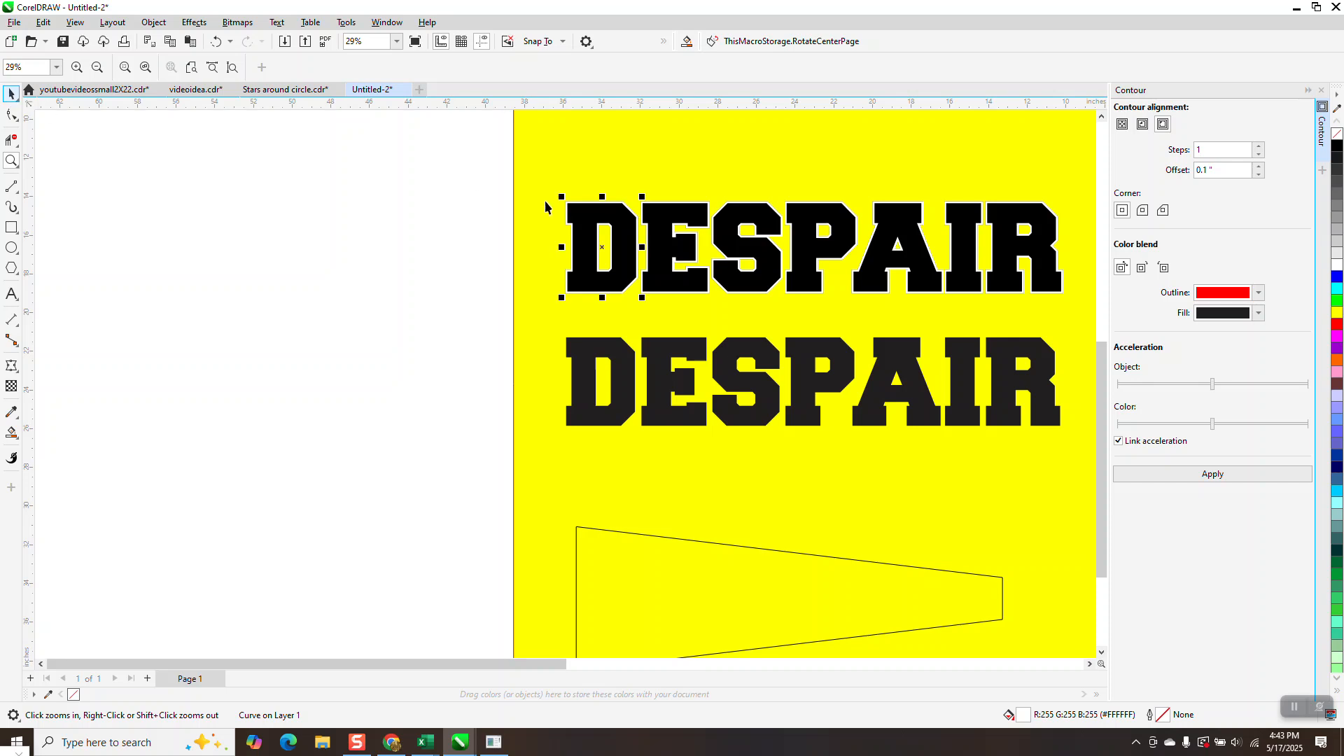
pyautogui.click(11, 93)
pyautogui.moveTo(508, 180); pyautogui.dragTo(1081, 315)
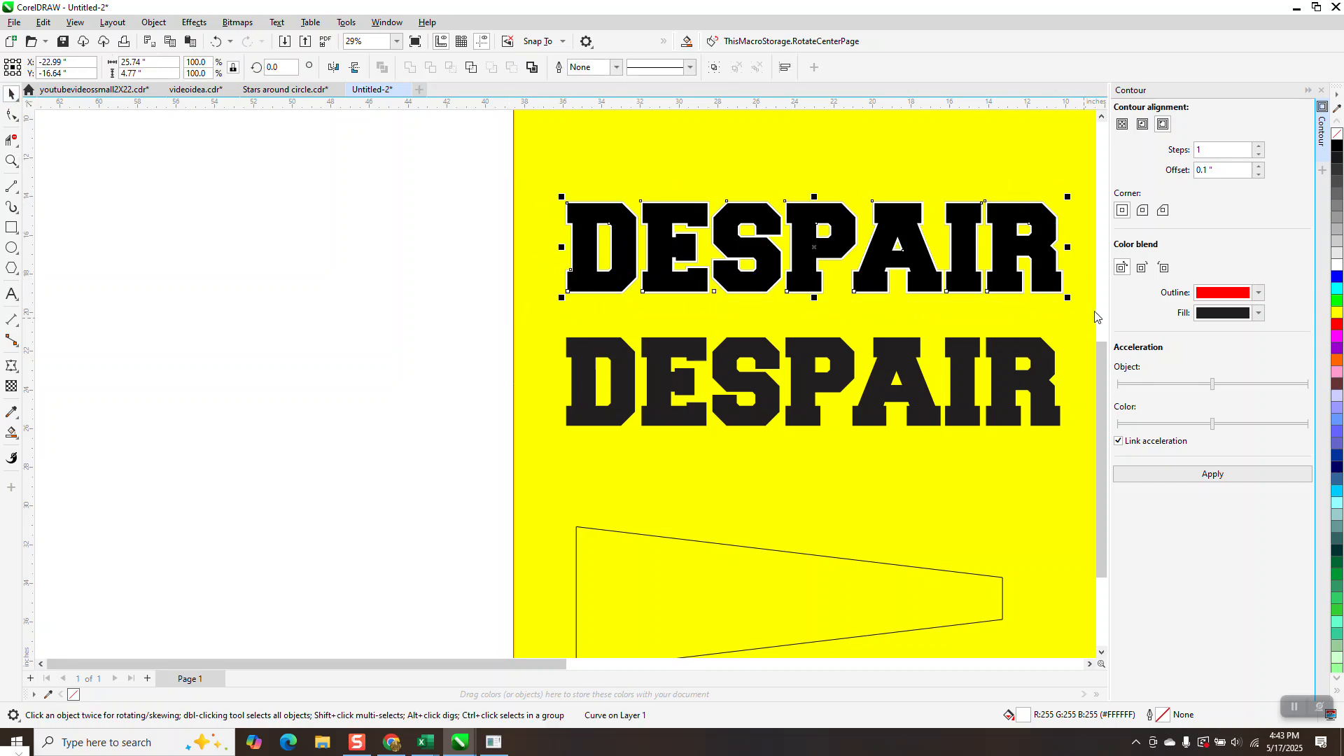
pyautogui.hotkey('ctrl', 'g')
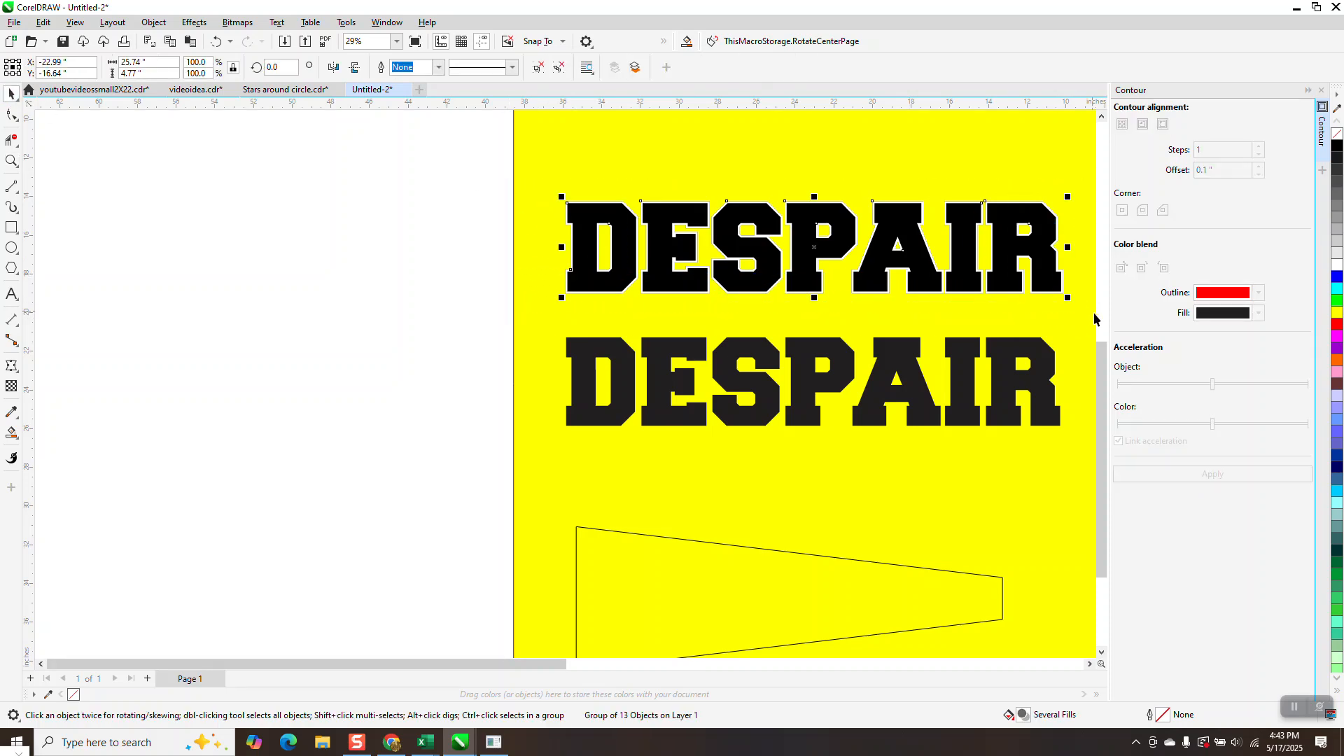
# Give the plain DESPAIR text below the contoured one a white outline 0.125 in wide.
pyautogui.click(908, 358)
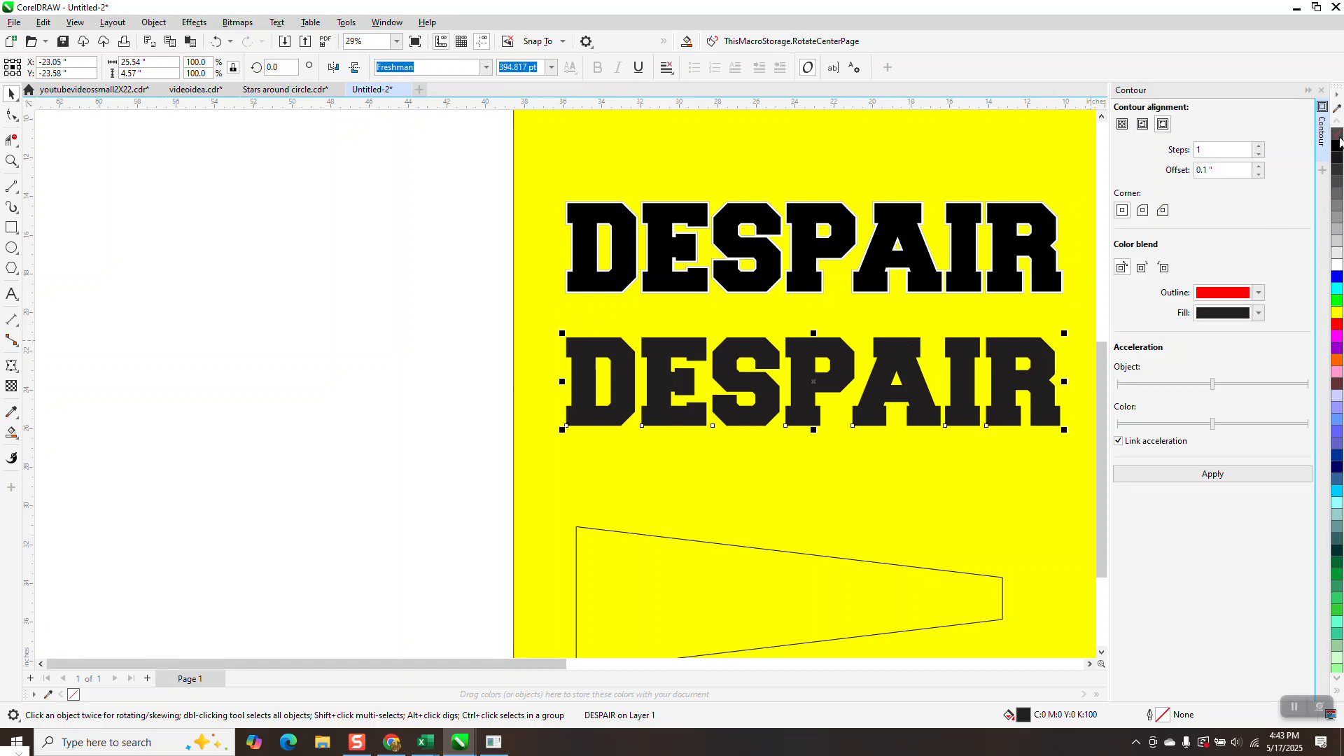
pyautogui.rightClick(1337, 266)
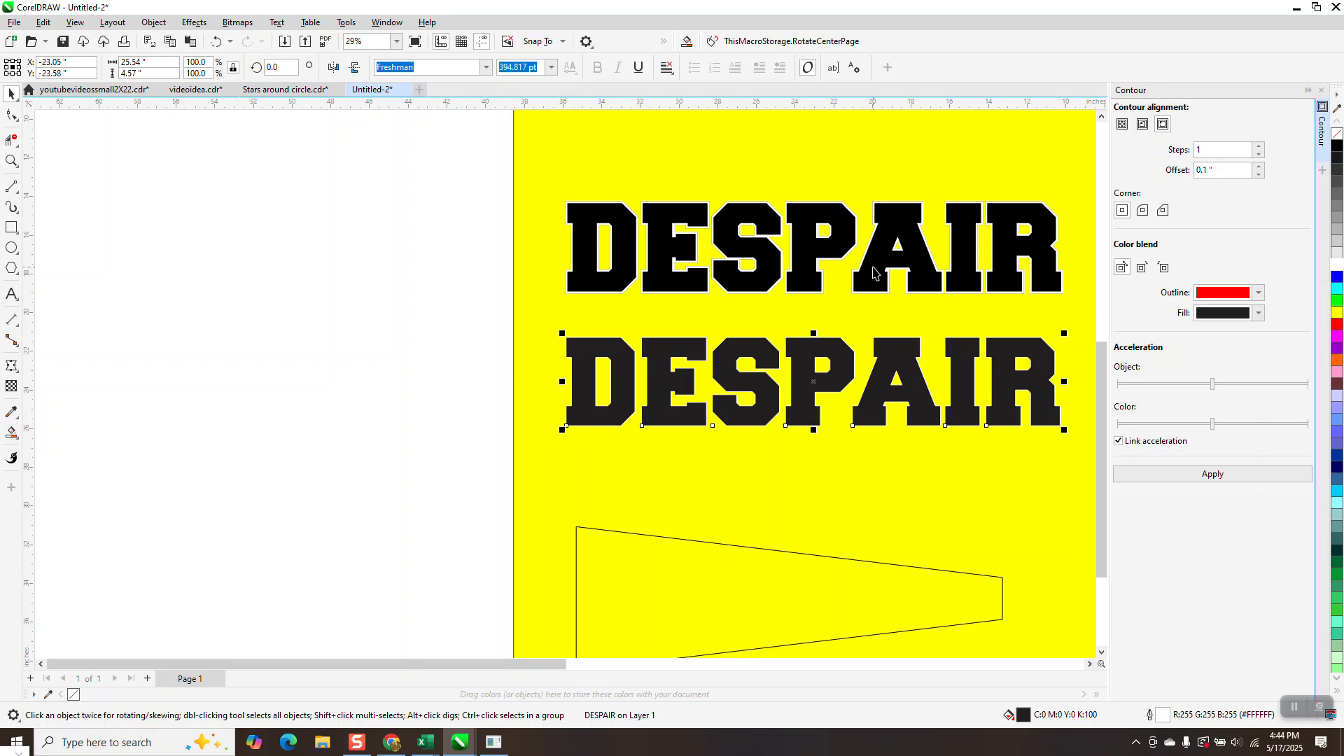
pyautogui.press('F12')
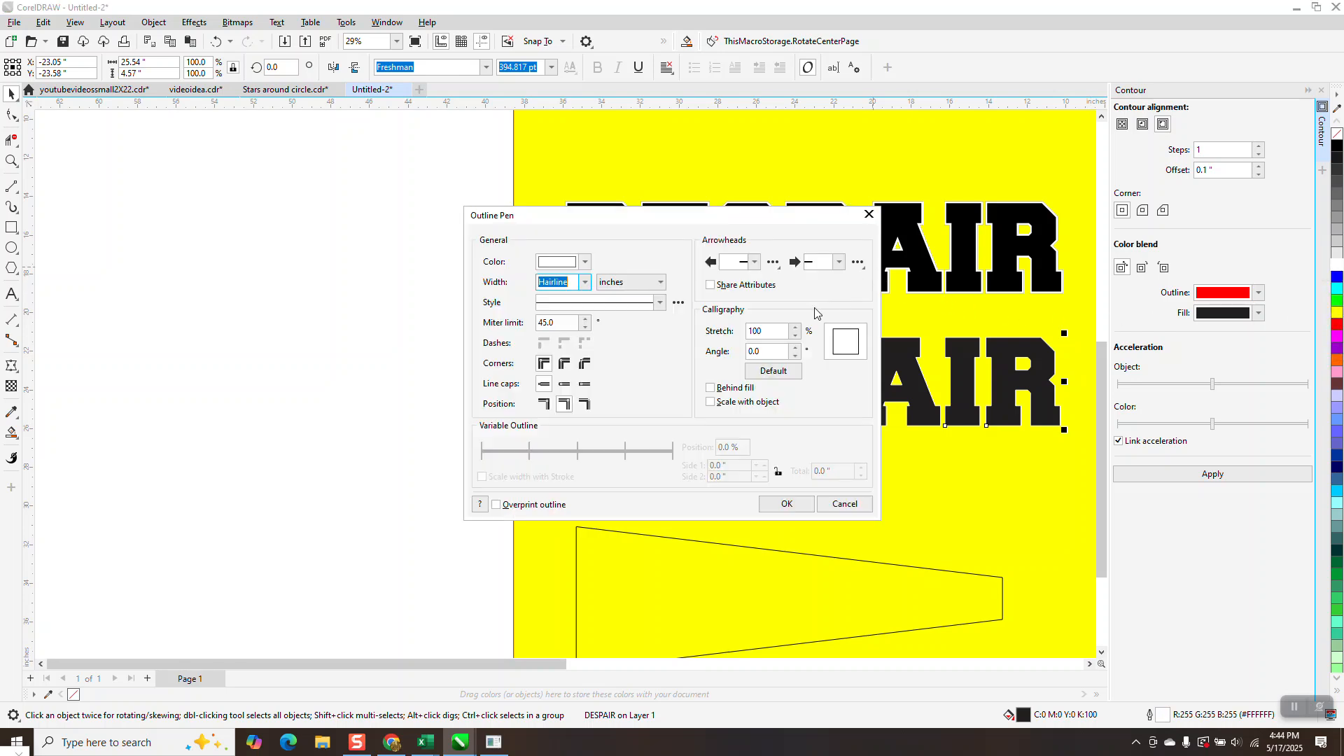
pyautogui.click(584, 281)
pyautogui.click(554, 392)
pyautogui.moveTo(751, 220); pyautogui.dragTo(434, 241)
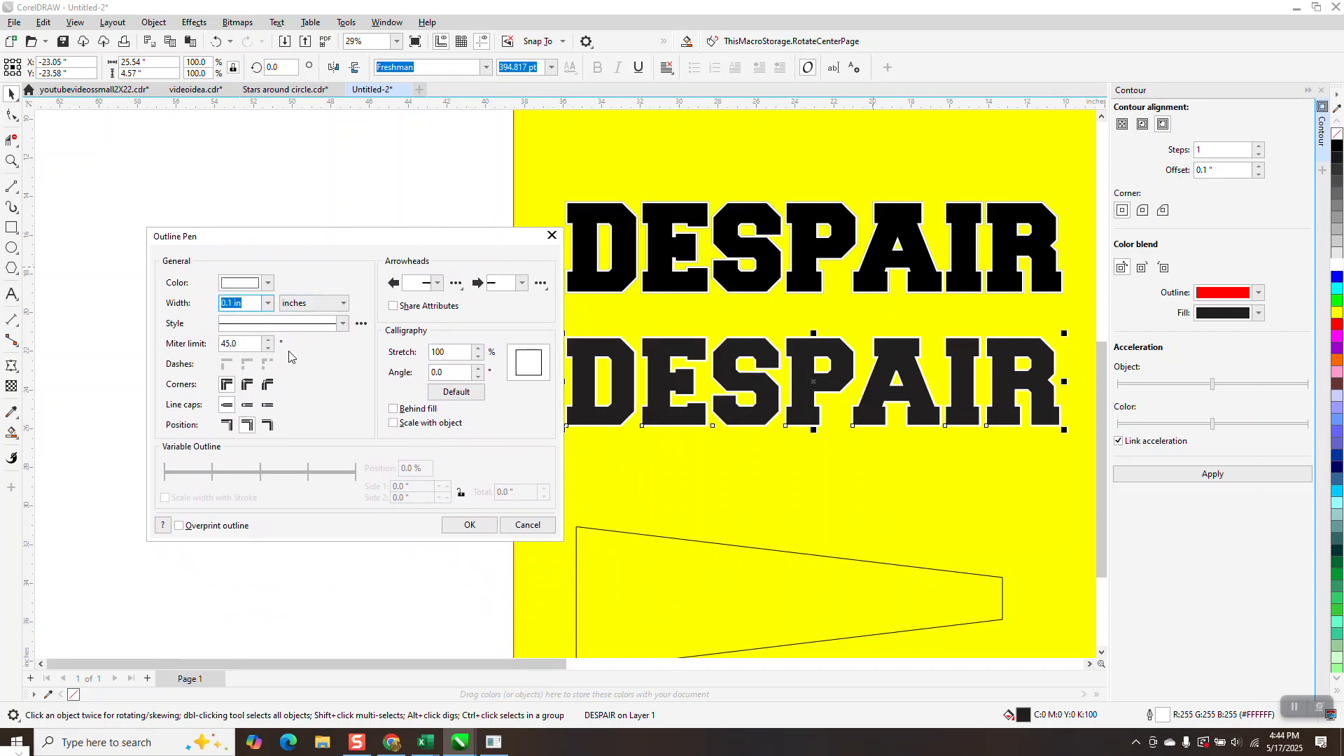
pyautogui.click(270, 305)
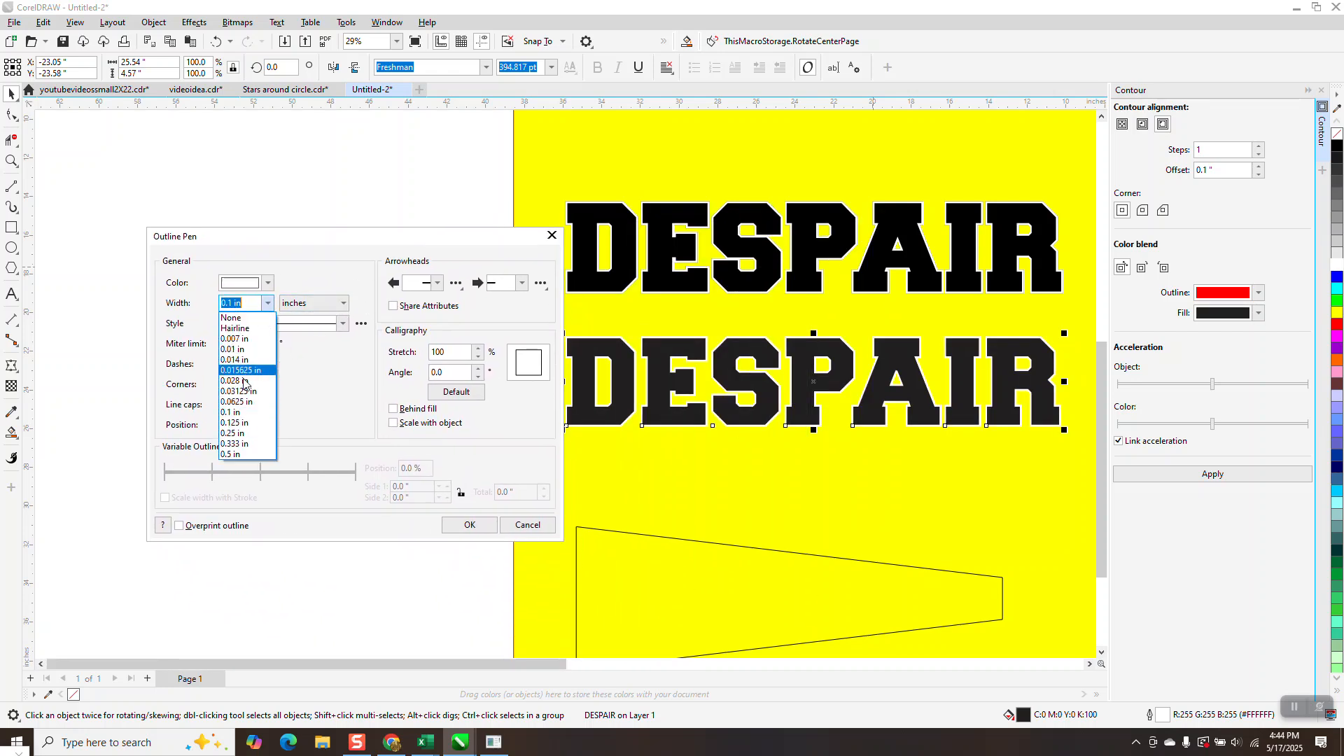
pyautogui.click(235, 428)
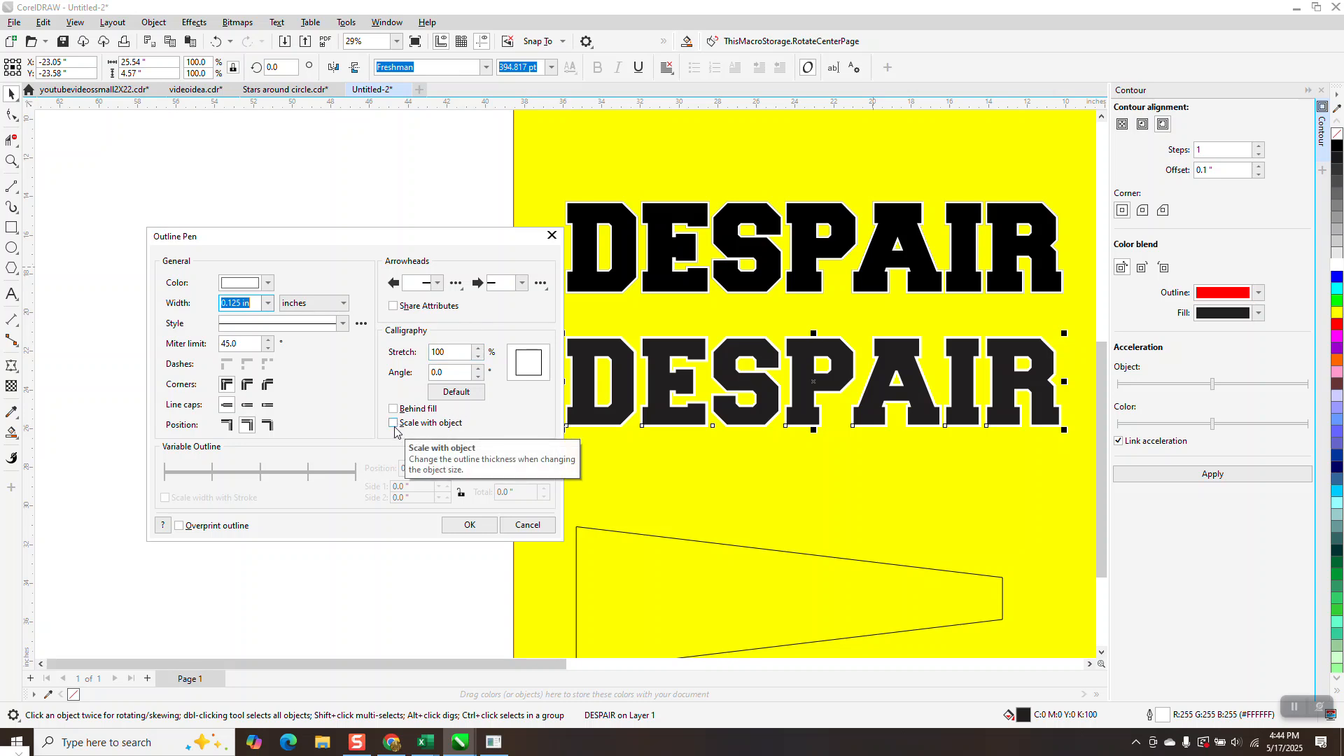
pyautogui.moveTo(450, 234); pyautogui.dragTo(347, 122)
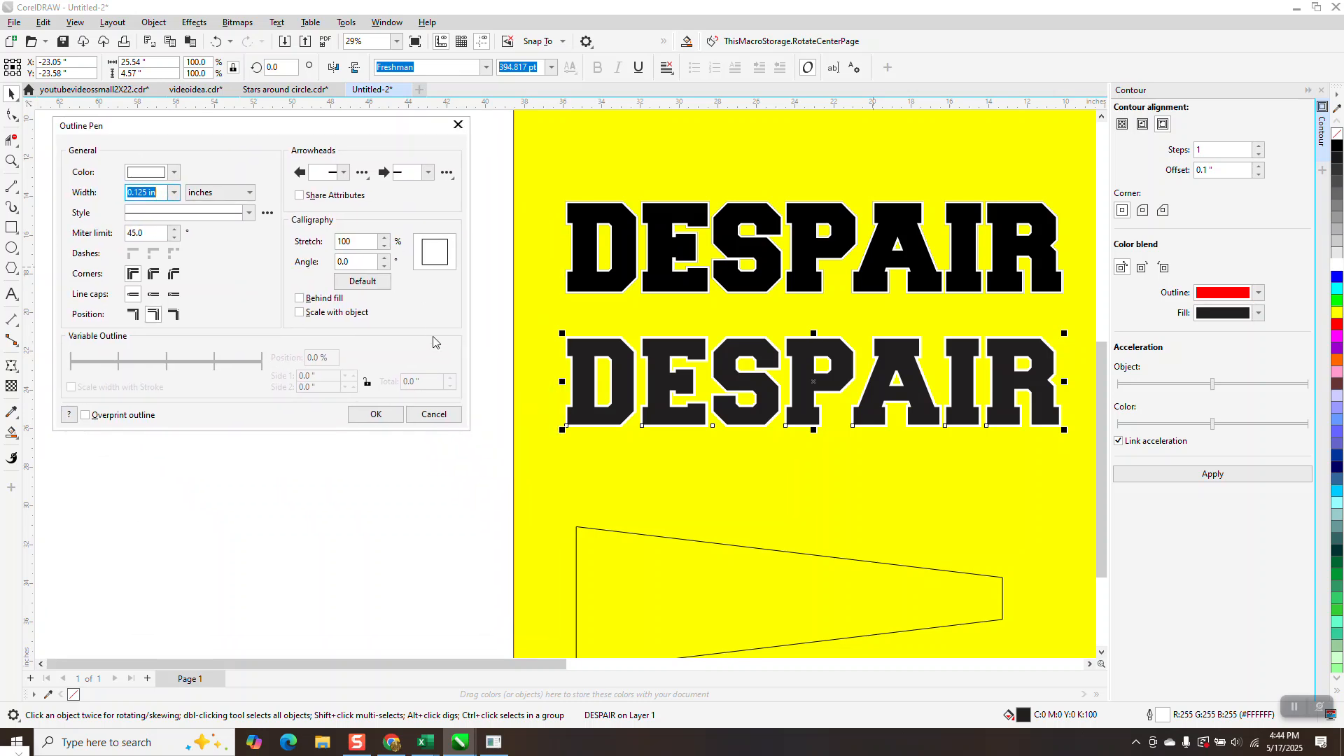
pyautogui.click(385, 426)
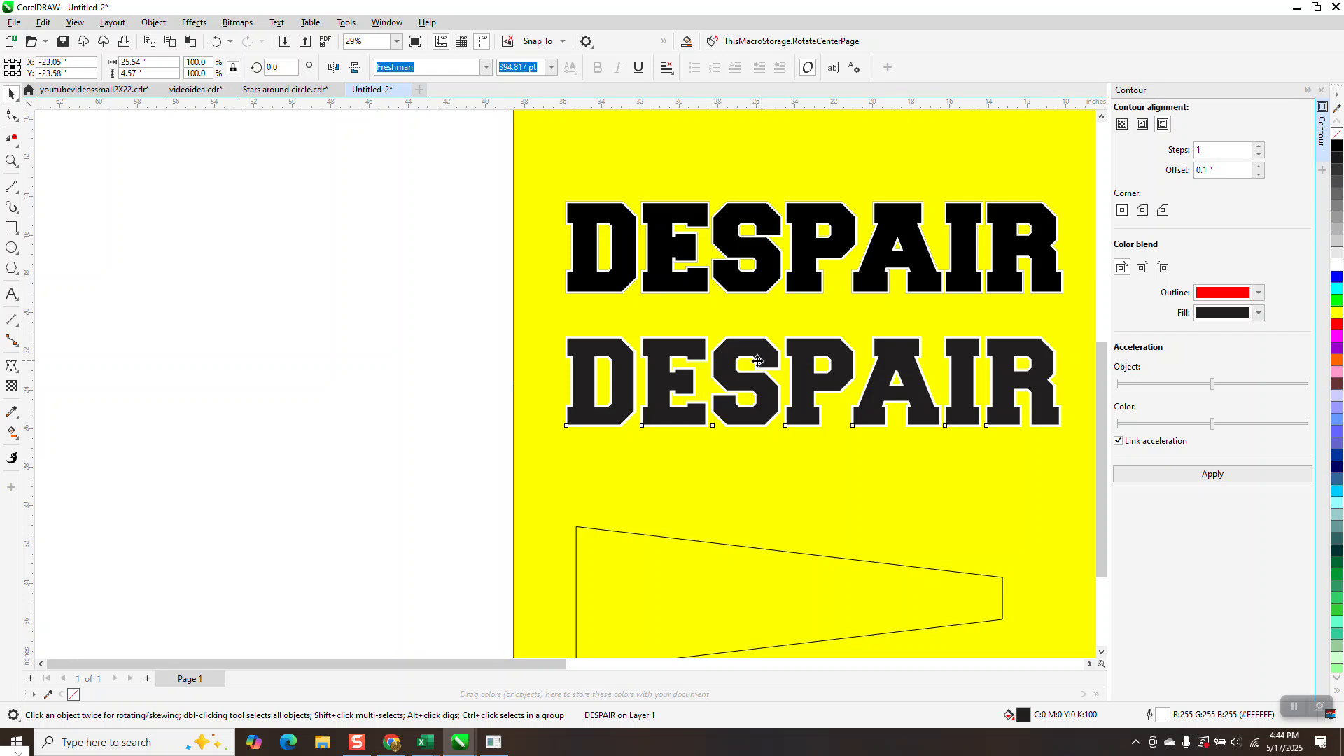
# Duplicate the white-outlined DESPAIR text directly below itself and make the copy's outline scale with the object.
pyautogui.moveTo(815, 383); pyautogui.dragTo(820, 491)
pyautogui.rightClick(820, 492)
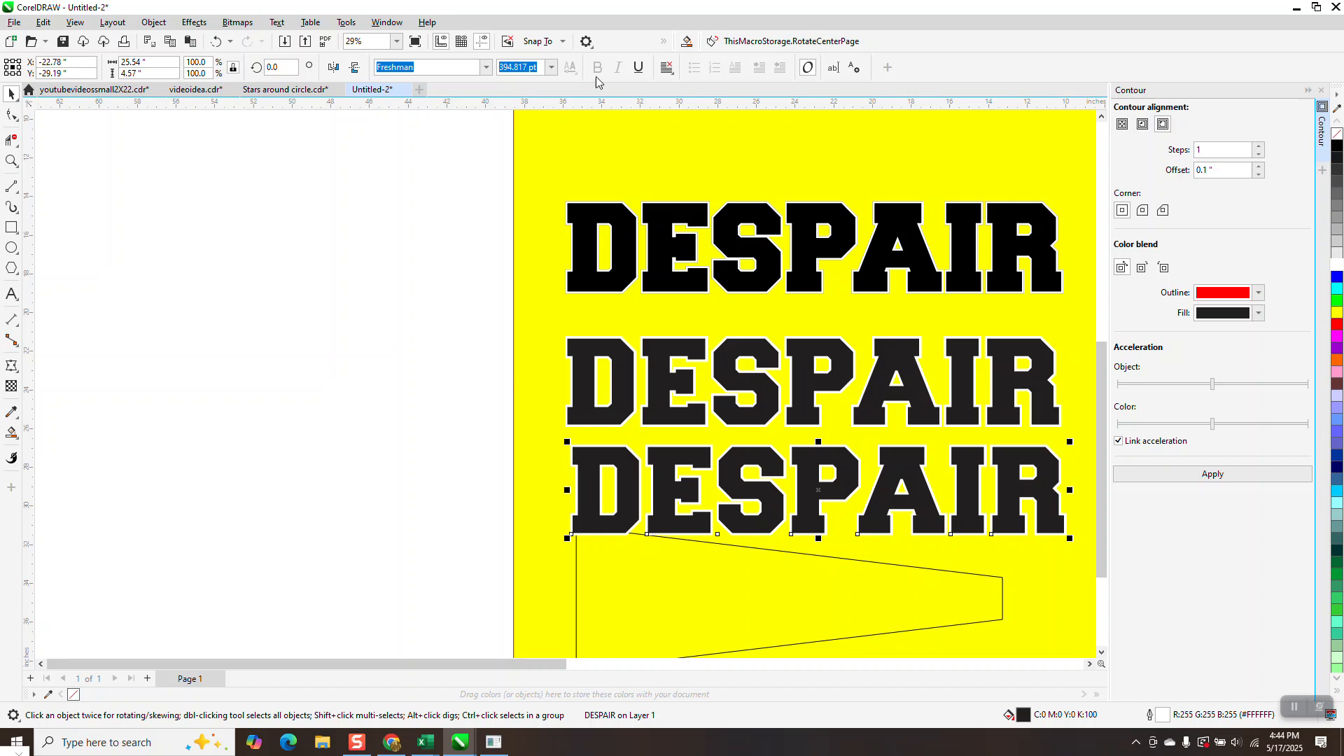
pyautogui.press('F12')
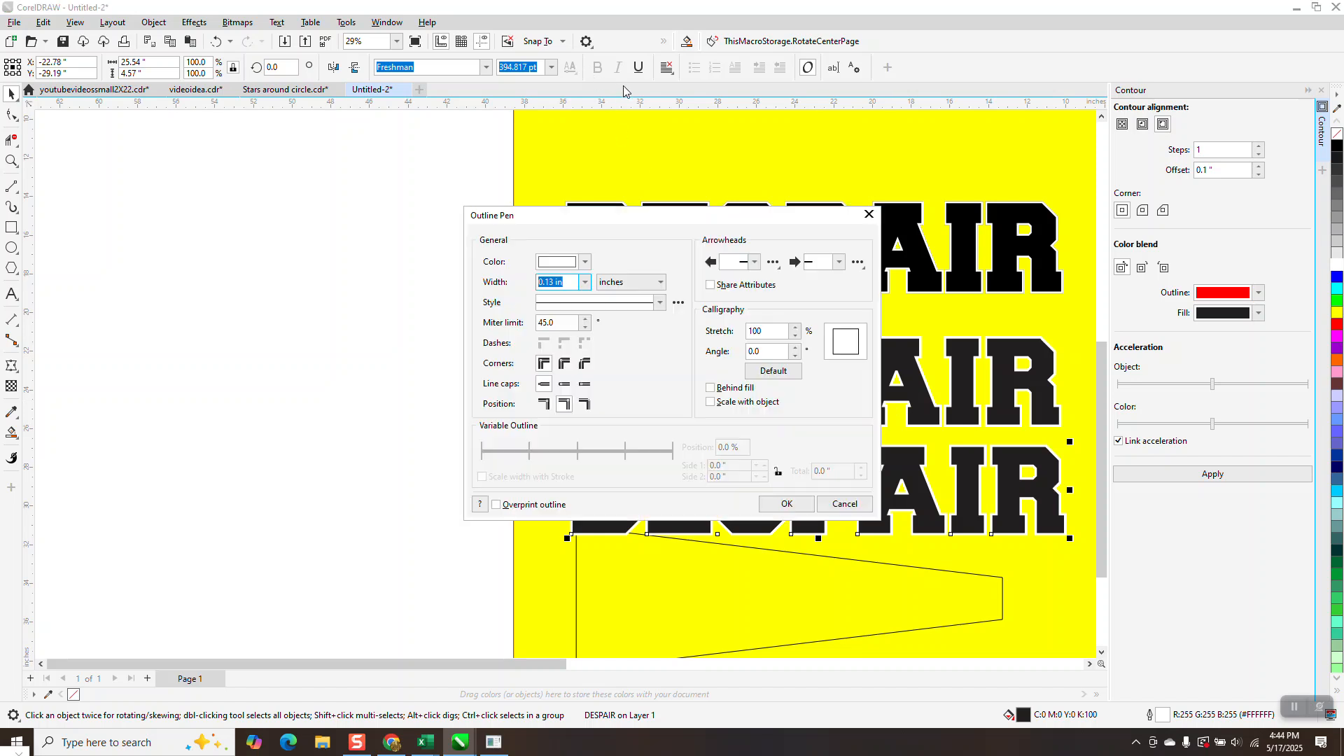
pyautogui.click(710, 402)
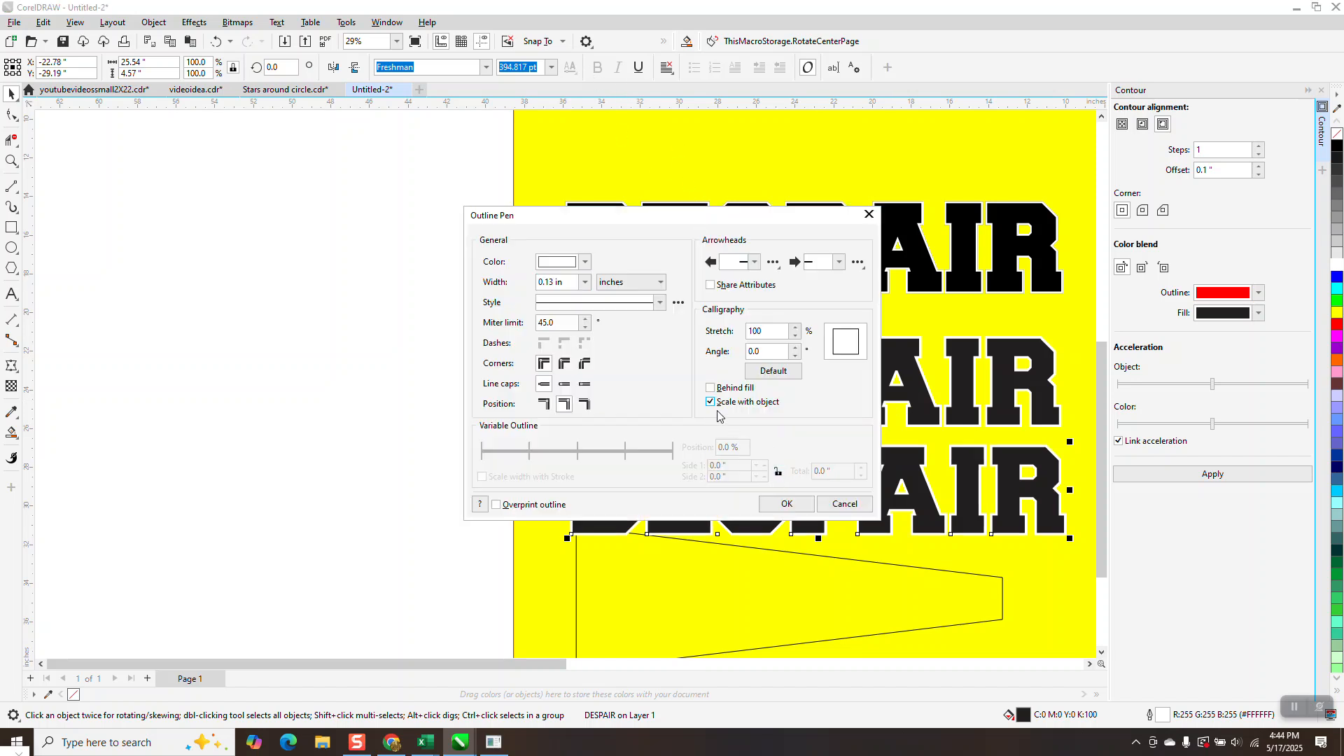
pyautogui.click(787, 504)
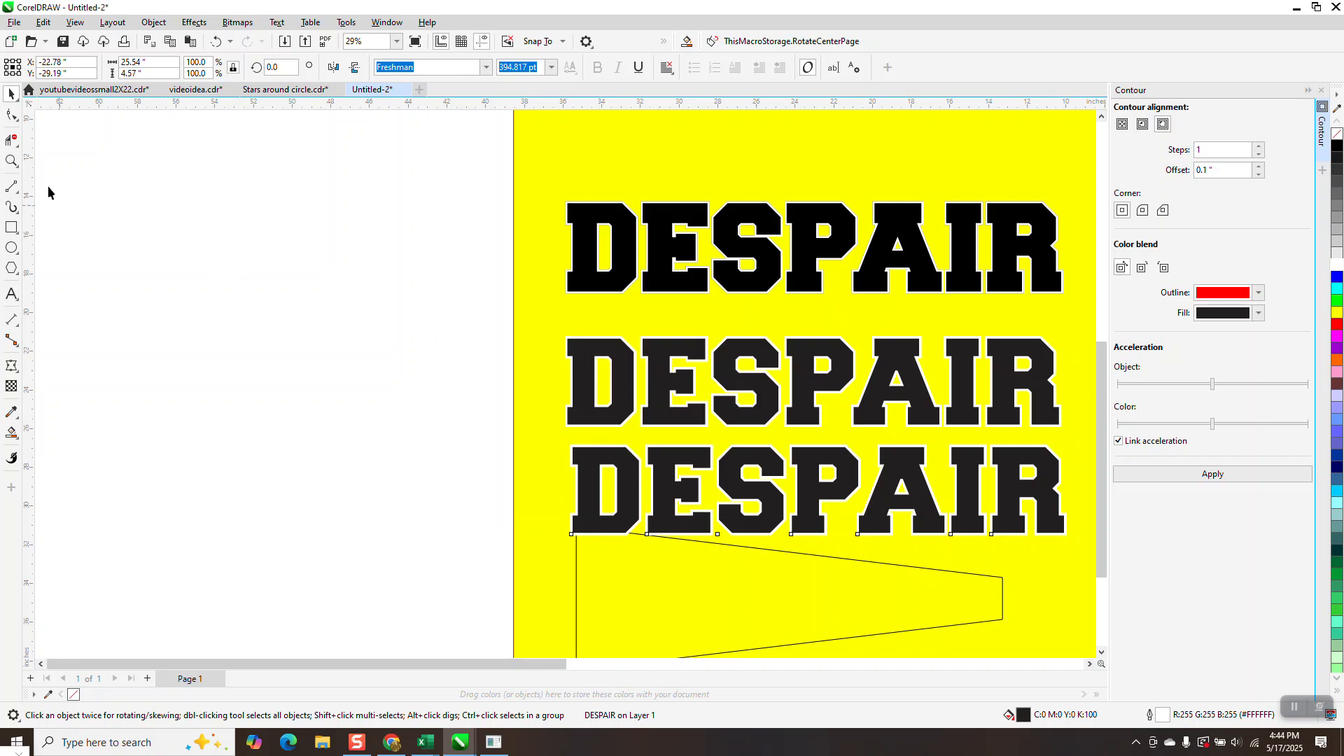
# Shrink the original white-outlined DESPAIR text to about 7.7 in wide and inspect its border up close.
pyautogui.click(11, 161)
pyautogui.moveTo(548, 309); pyautogui.dragTo(1134, 622)
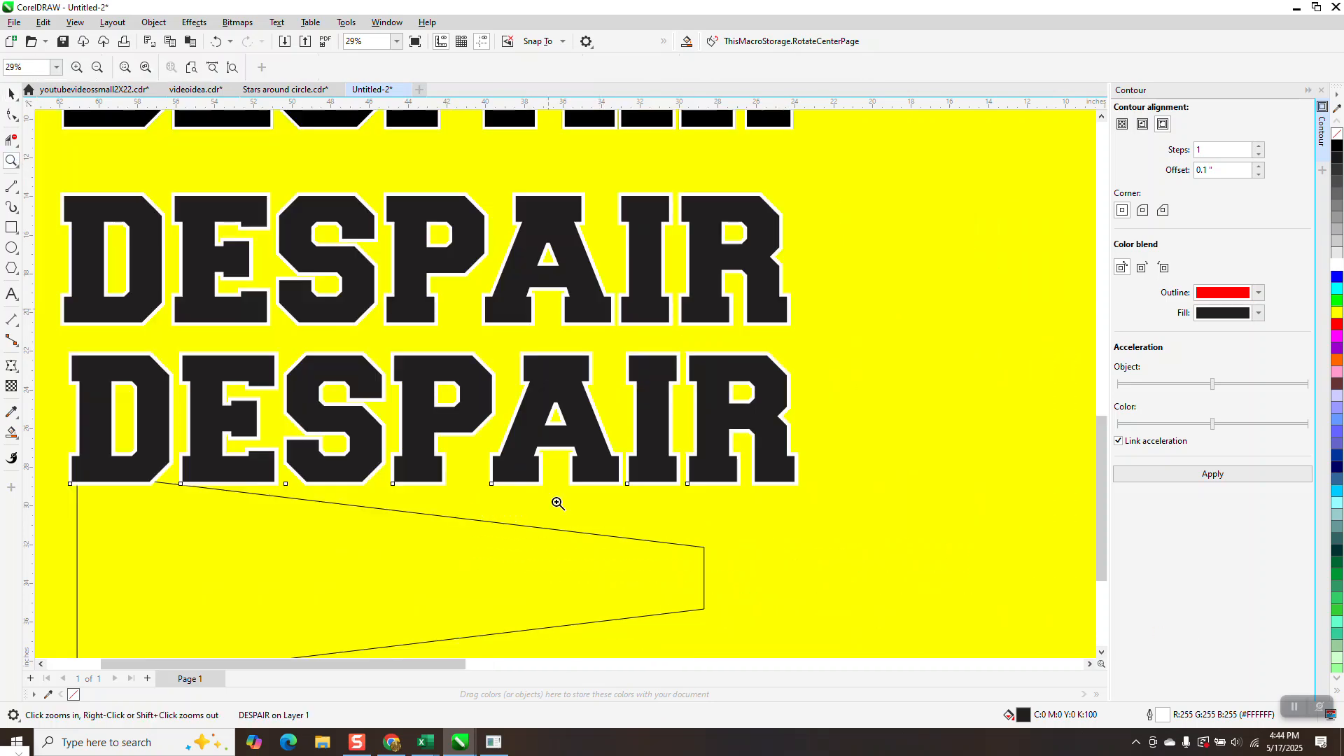
pyautogui.click(12, 93)
pyautogui.click(758, 233)
pyautogui.moveTo(796, 190); pyautogui.dragTo(287, 280)
pyautogui.click(9, 155)
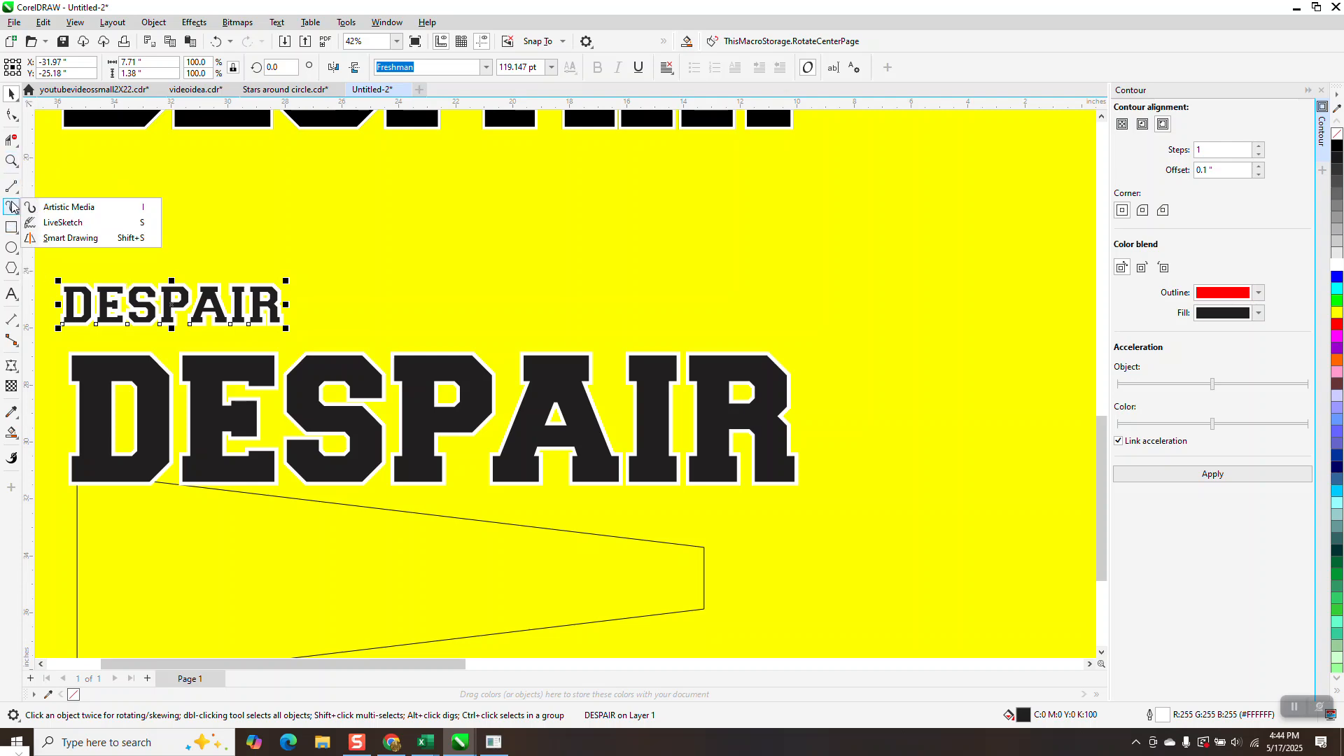
pyautogui.click(54, 160)
pyautogui.moveTo(61, 273); pyautogui.dragTo(386, 348)
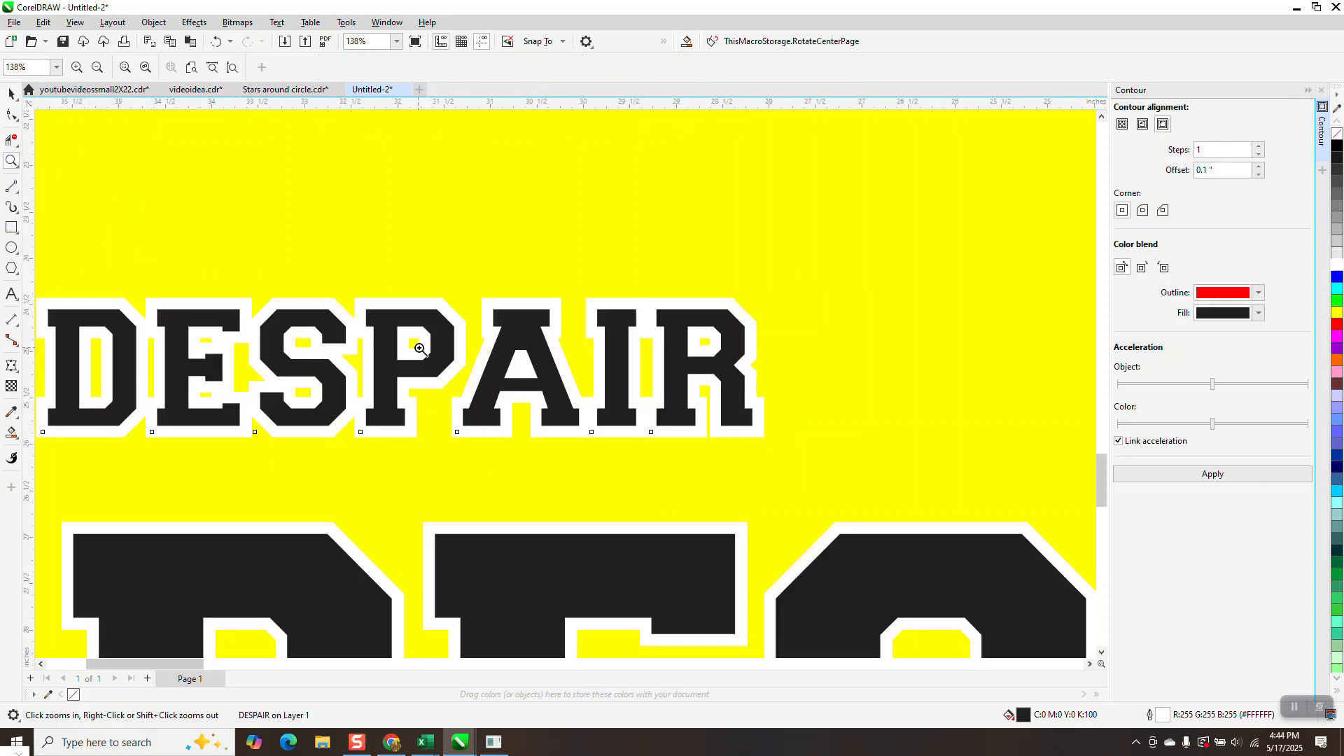
pyautogui.scroll(-5, 456, 250)
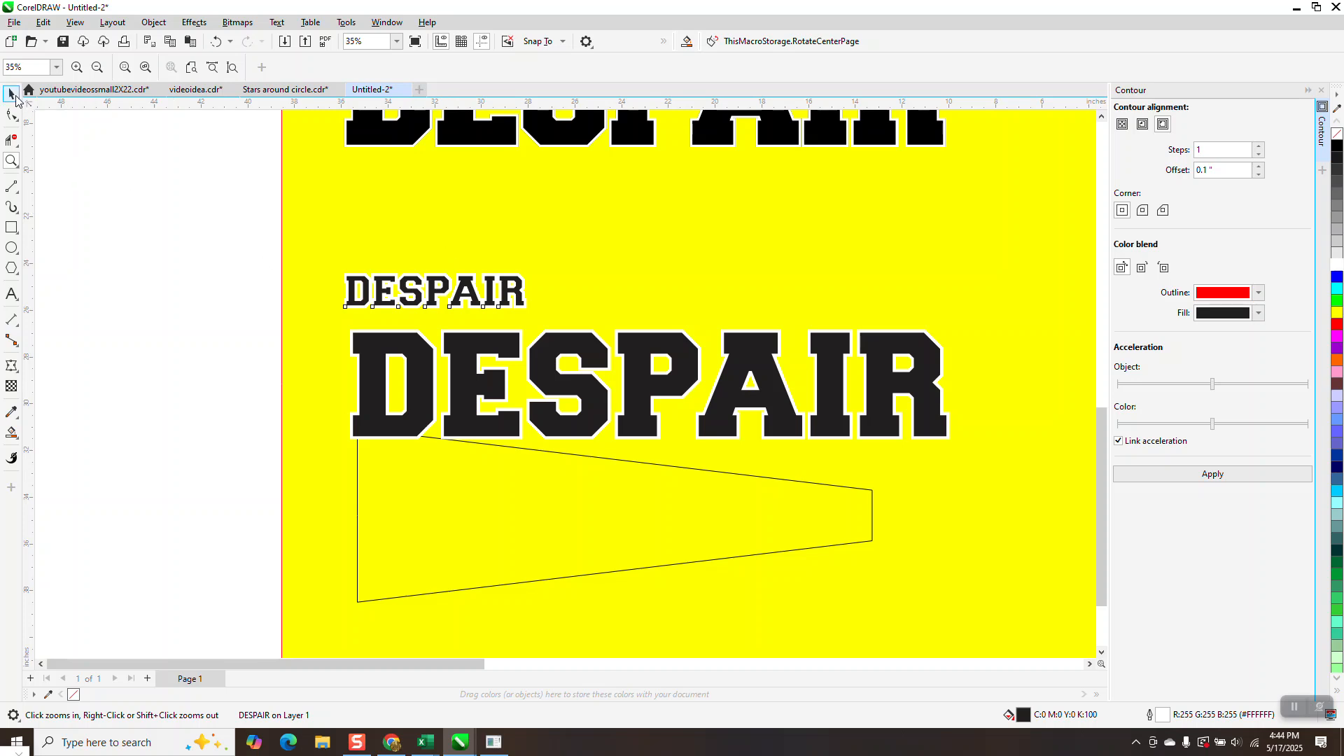
# Shrink the scalable-outline DESPAIR copy to about 7.2 in wide and place it just below the other small text.
pyautogui.click(11, 93)
pyautogui.click(937, 363)
pyautogui.scroll(-1, 937, 363)
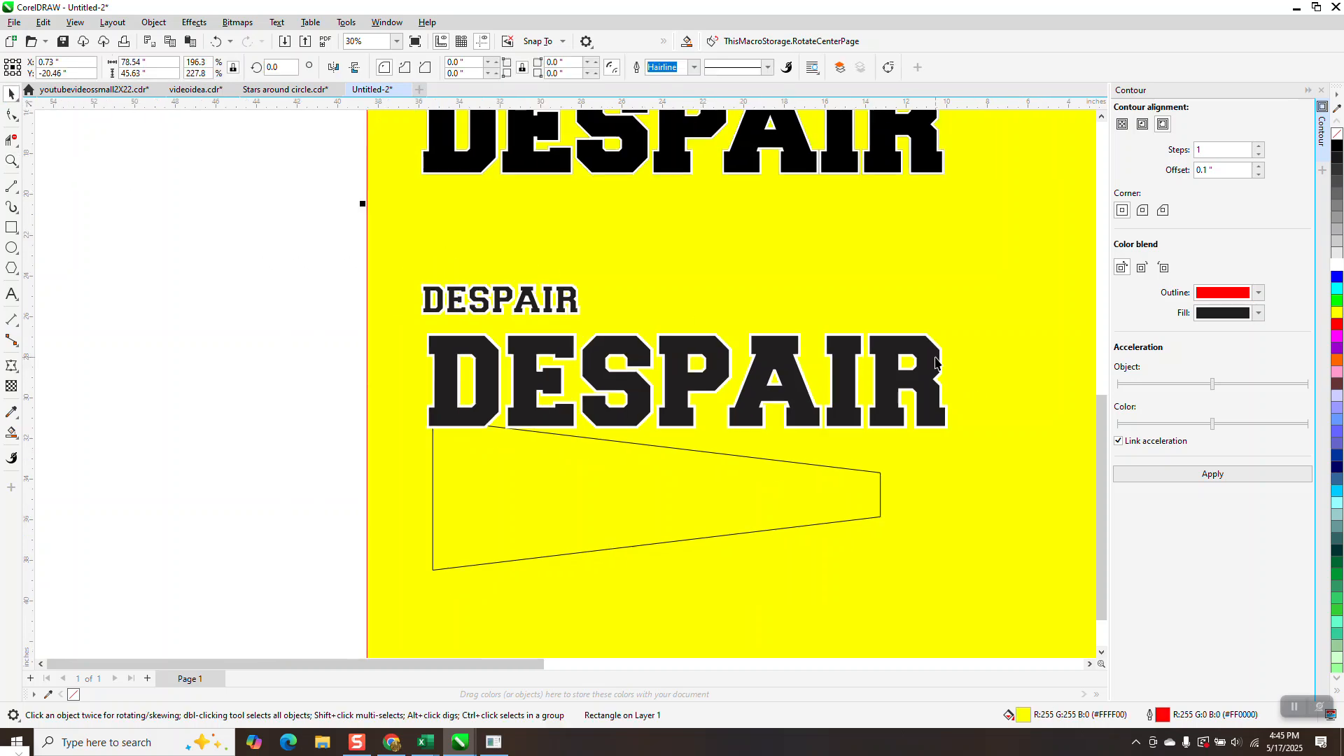
pyautogui.click(935, 357)
pyautogui.moveTo(952, 328); pyautogui.dragTo(590, 368)
pyautogui.moveTo(523, 420); pyautogui.dragTo(523, 348)
pyautogui.click(13, 164)
pyautogui.moveTo(427, 324); pyautogui.dragTo(587, 374)
pyautogui.rightClick(623, 441)
pyautogui.rightClick(765, 504)
pyautogui.rightClick(681, 454)
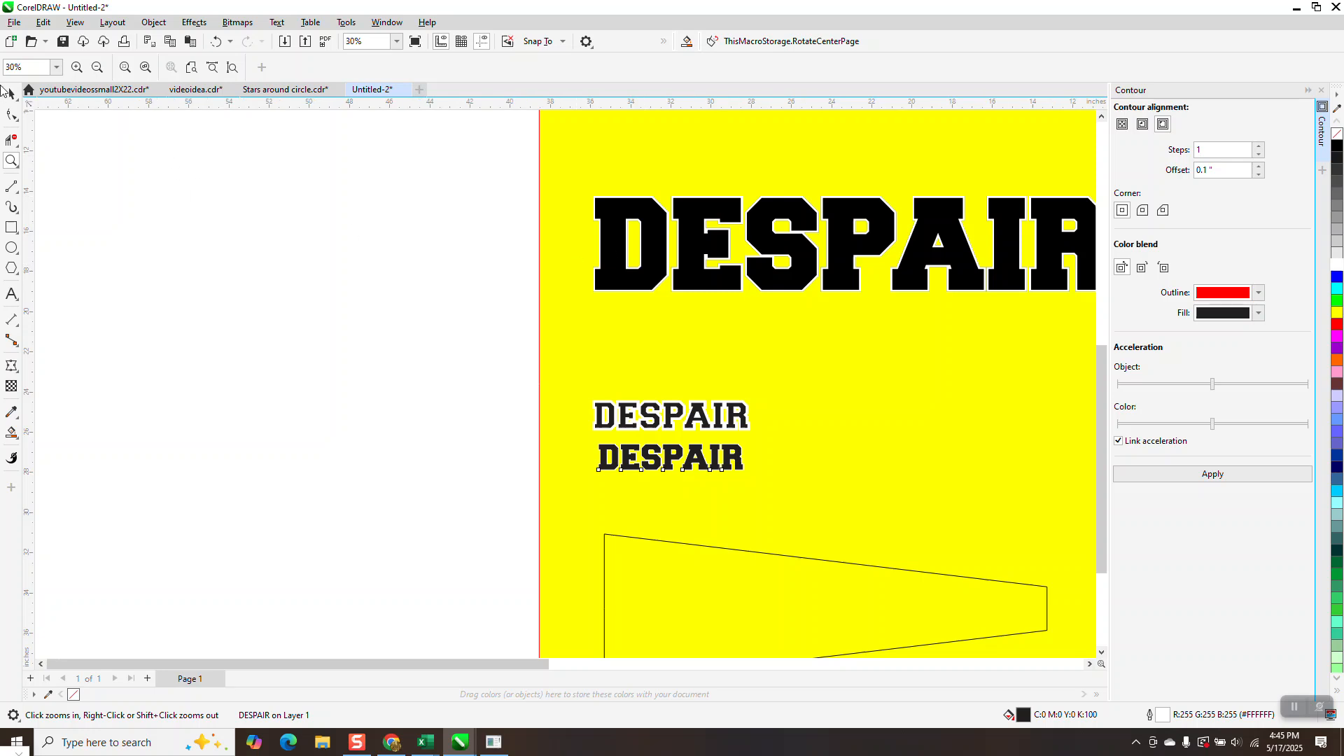
pyautogui.rightClick(392, 367)
# Shrink the grouped contoured DESPAIR to roughly match the two small texts and compare the three borders up close.
pyautogui.press('space')
pyautogui.moveTo(525, 225); pyautogui.dragTo(1022, 353)
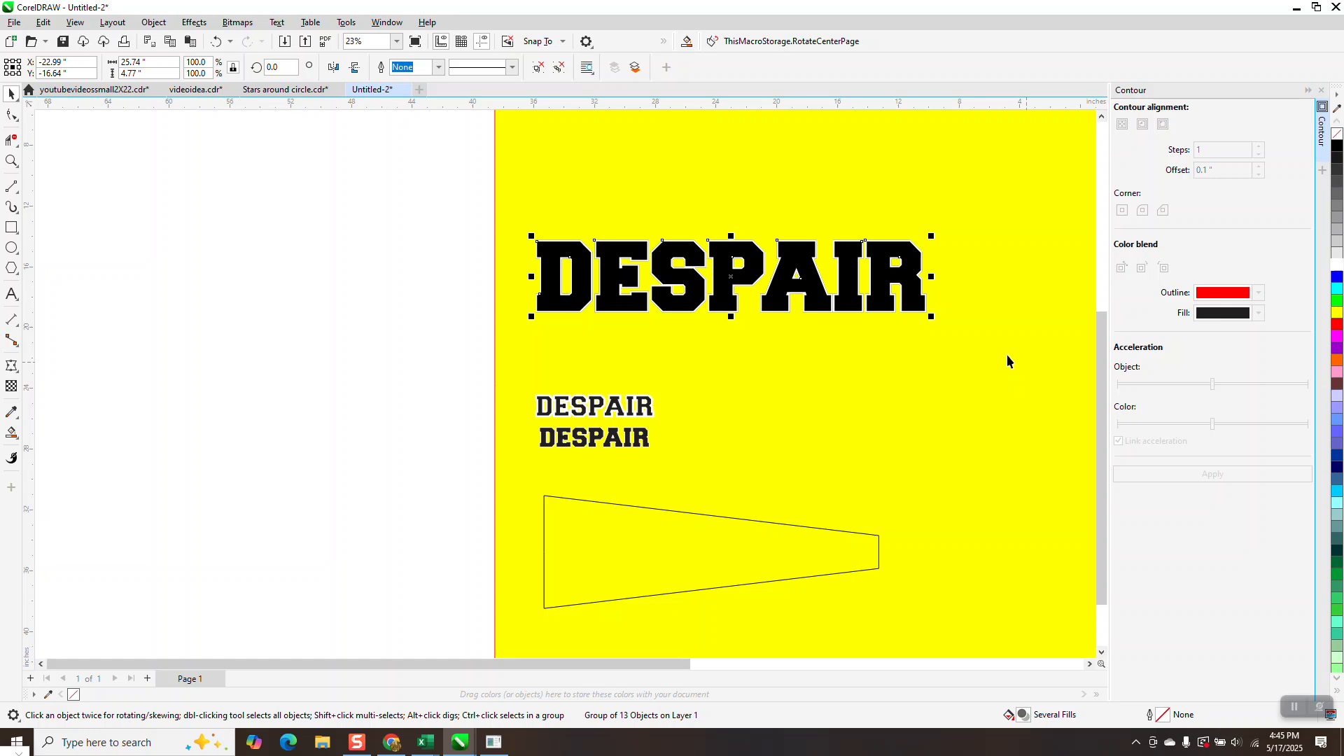
pyautogui.moveTo(933, 234); pyautogui.dragTo(612, 389)
pyautogui.click(12, 161)
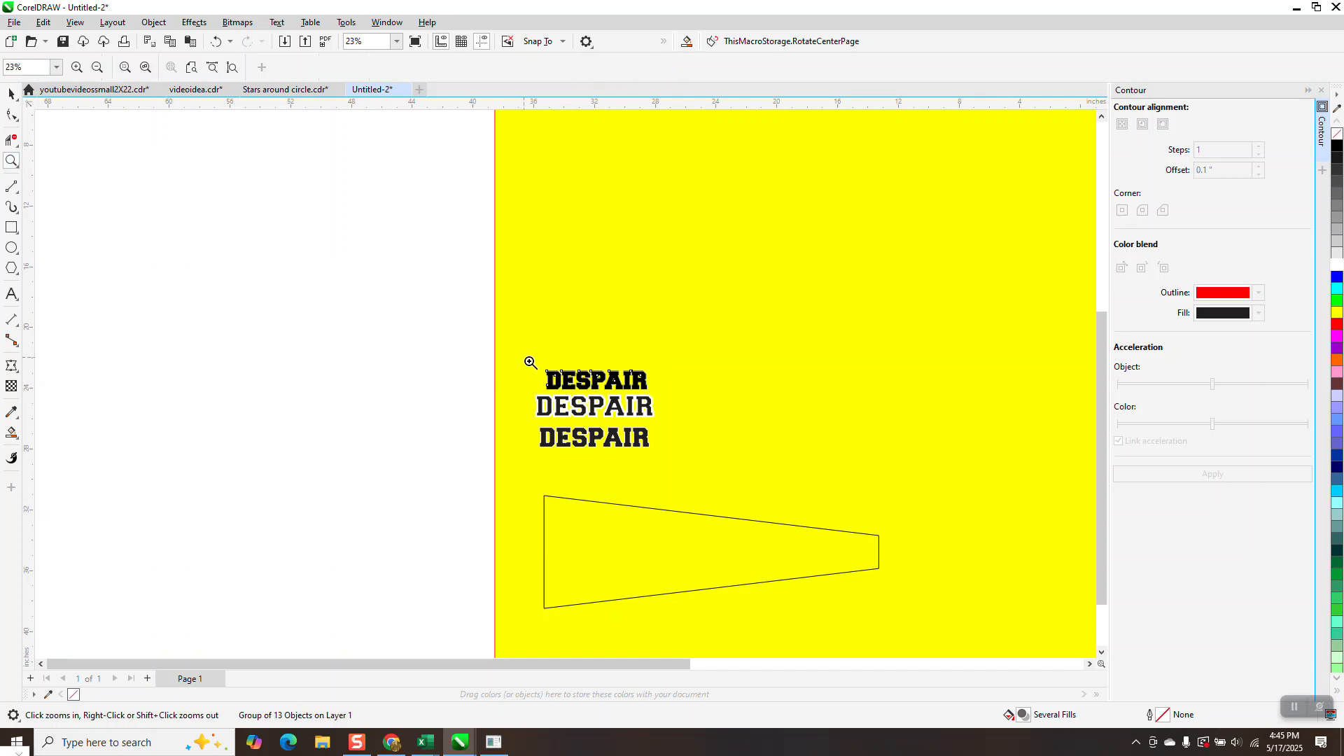
pyautogui.moveTo(528, 357); pyautogui.dragTo(726, 446)
pyautogui.moveTo(573, 214); pyautogui.dragTo(675, 291)
pyautogui.scroll(-4, 669, 235)
pyautogui.scroll(-3, 651, 210)
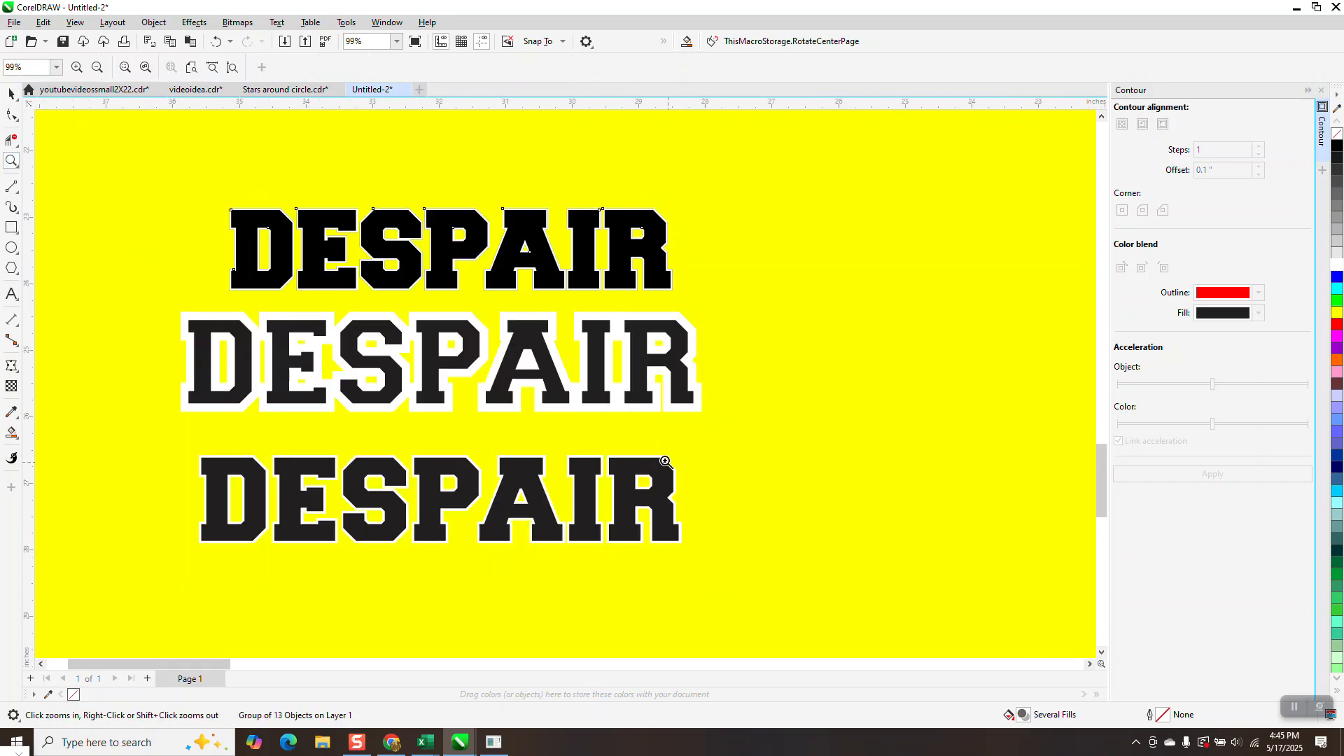
pyautogui.scroll(-2, 684, 285)
# Enlarge the lowest DESPAIR text to about 27.7 in wide and move it about 4 in left.
pyautogui.click(11, 93)
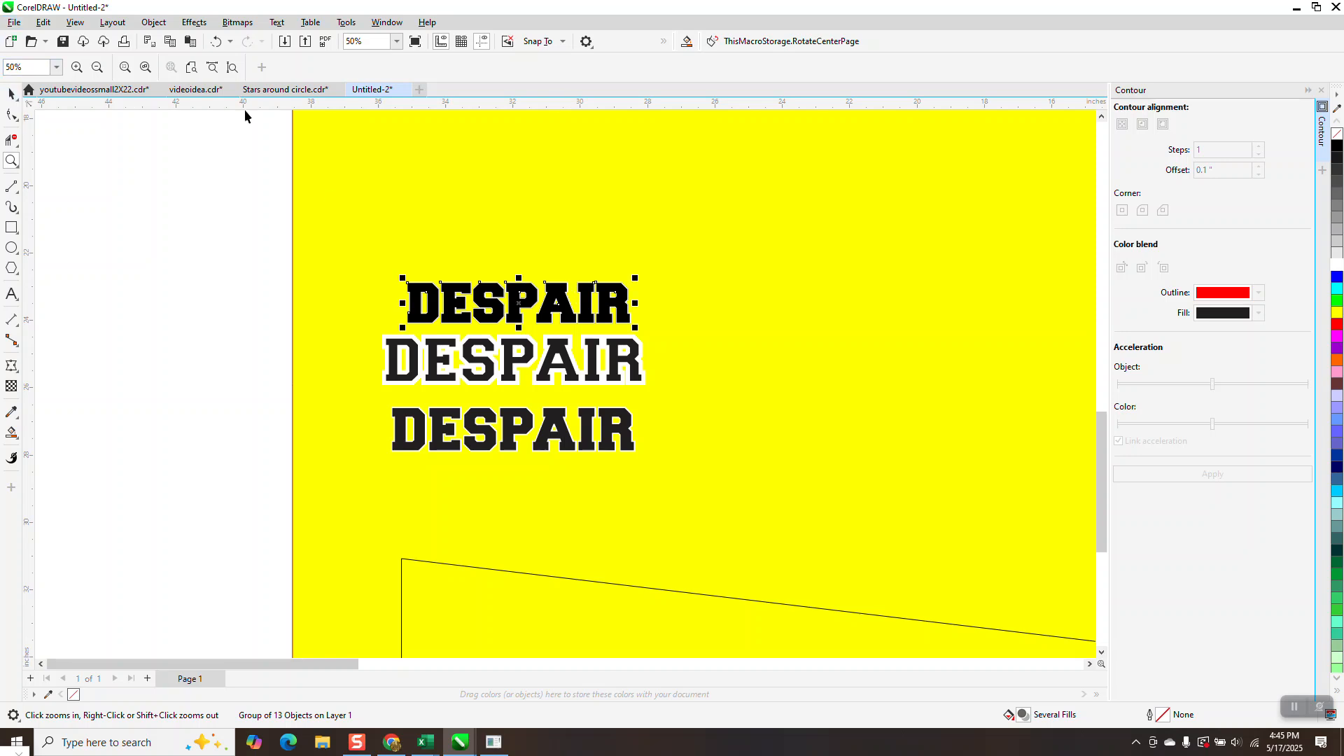
pyautogui.click(579, 418)
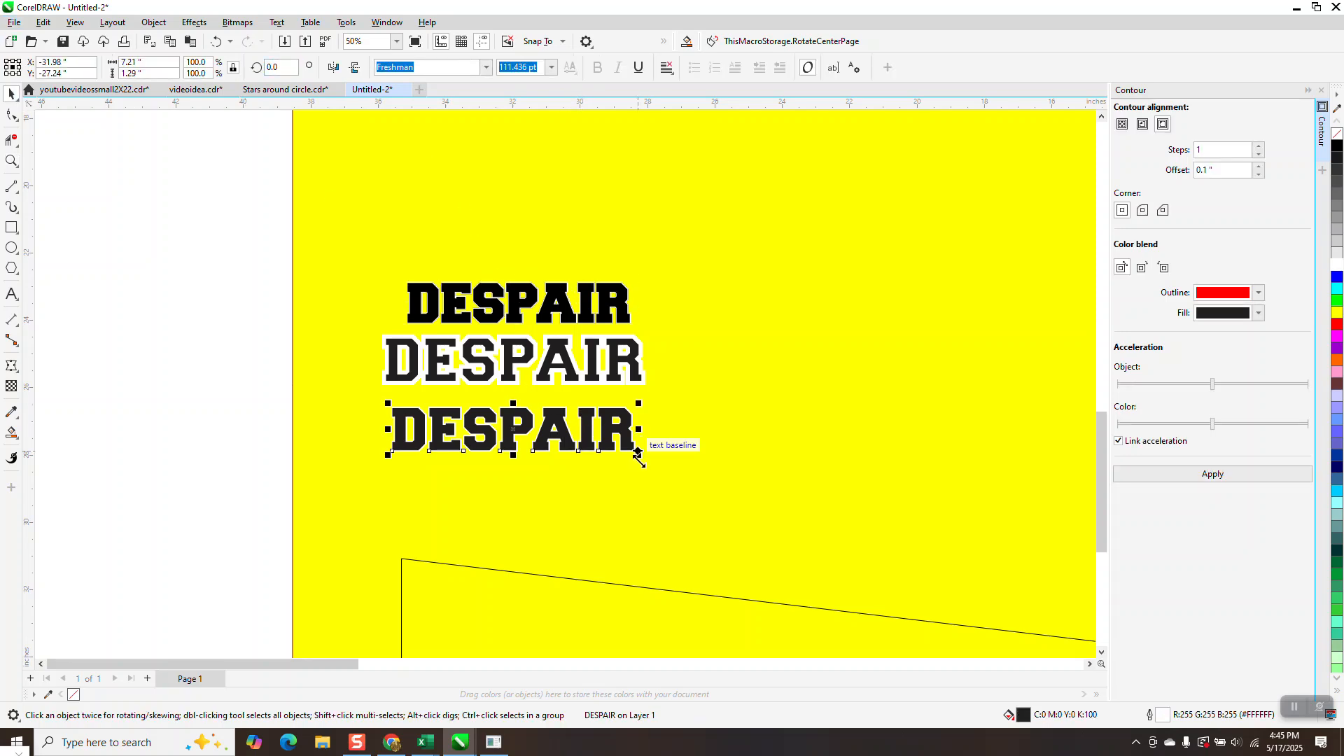
pyautogui.moveTo(665, 480); pyautogui.dragTo(1228, 686)
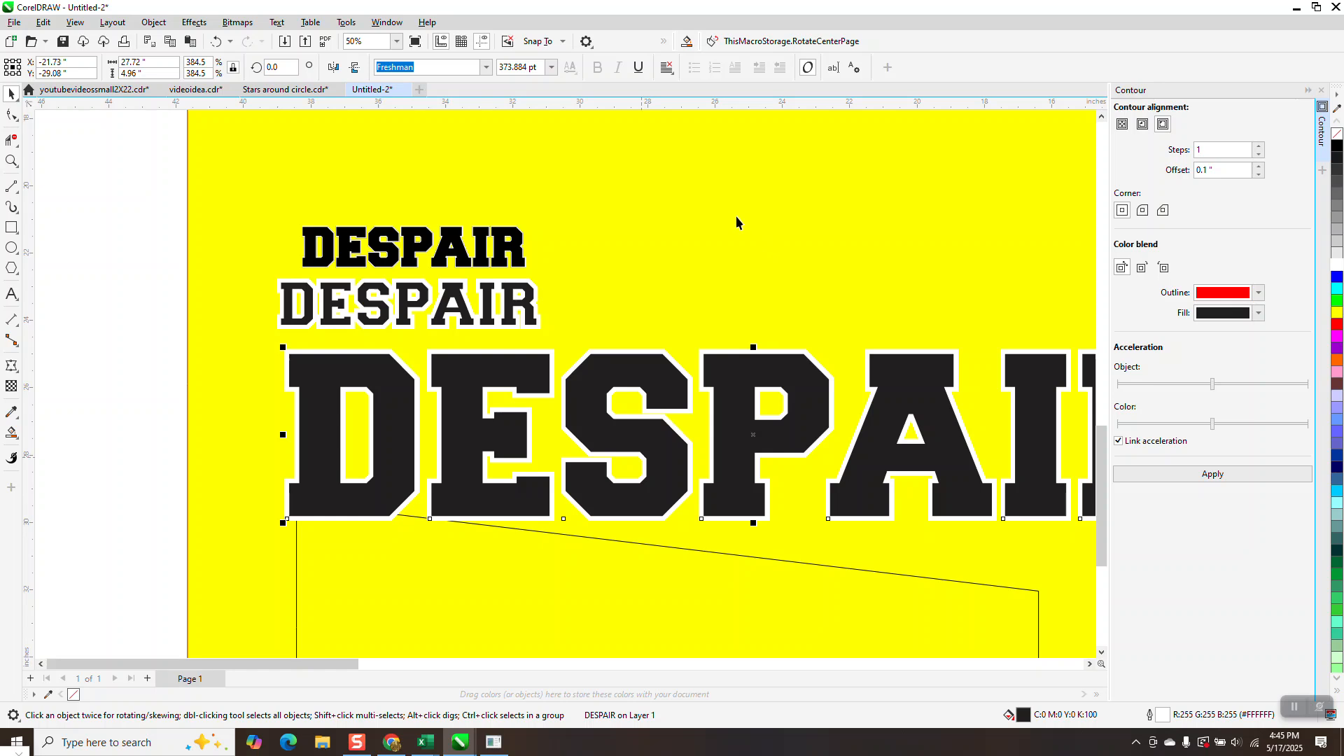
pyautogui.scroll(-1, 736, 217)
pyautogui.moveTo(799, 306); pyautogui.dragTo(729, 308)
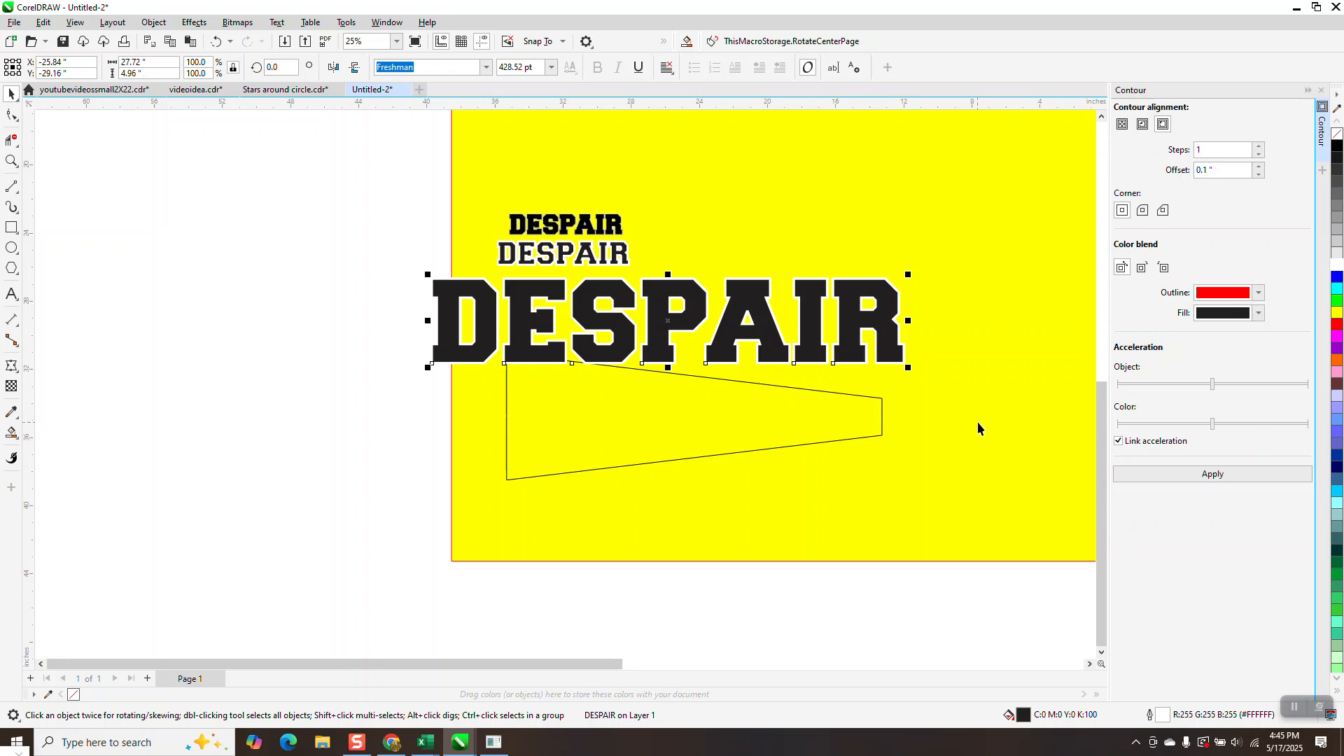
# Close the Contour docker and move the large DESPAIR text up and right, clear of the tapered shape.
pyautogui.click(1322, 91)
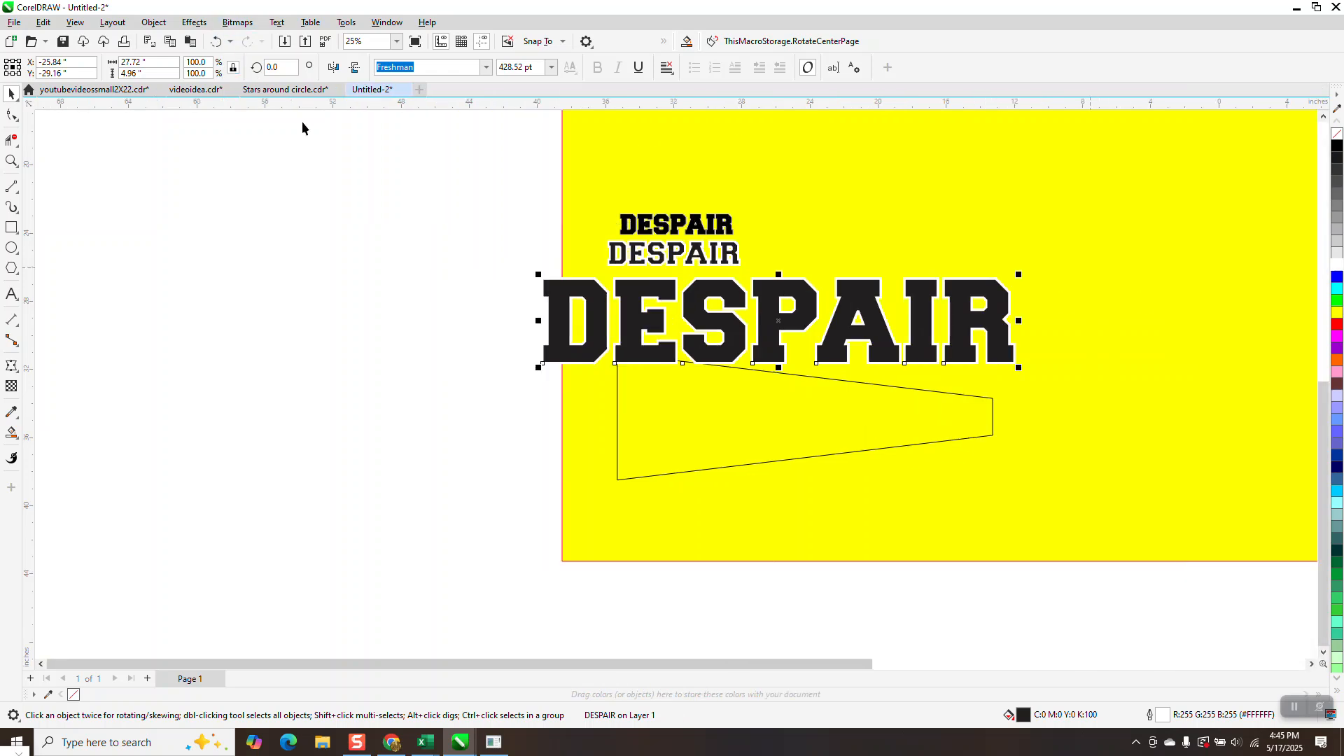
pyautogui.click(660, 417)
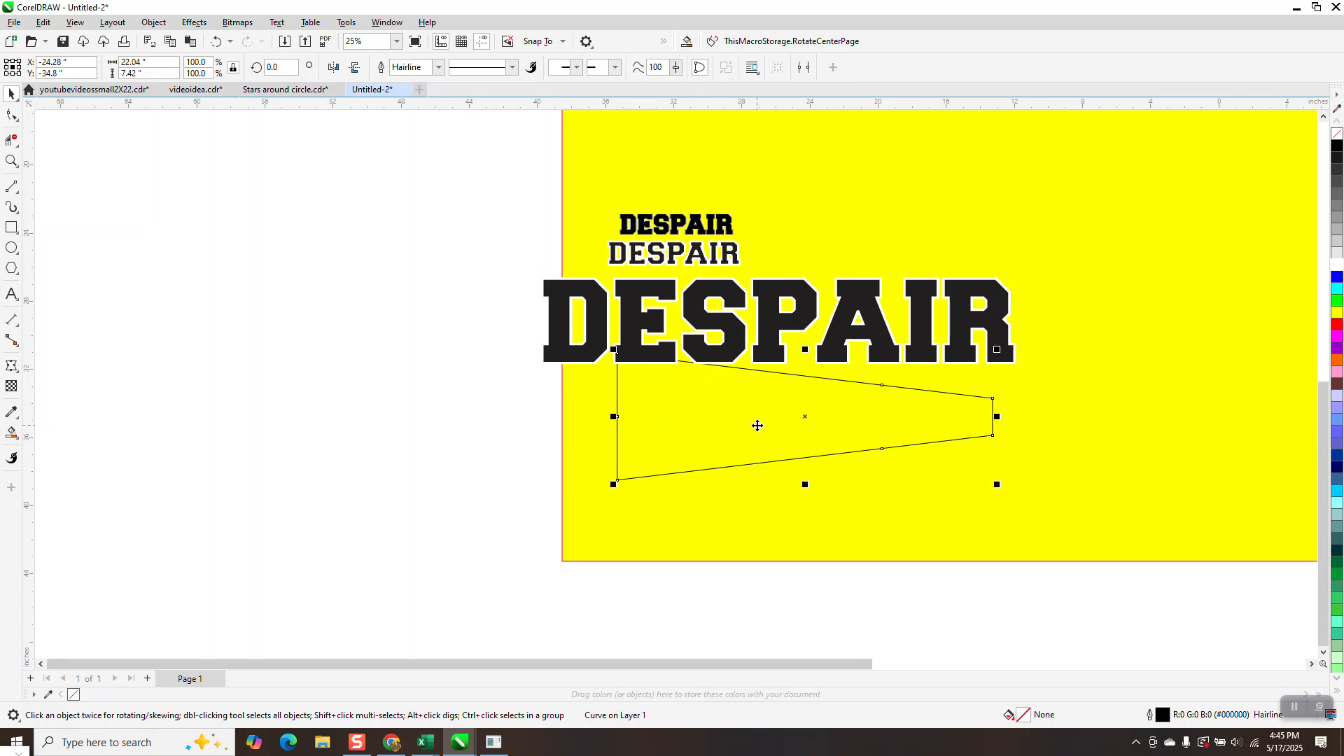
pyautogui.moveTo(775, 346); pyautogui.dragTo(1036, 222)
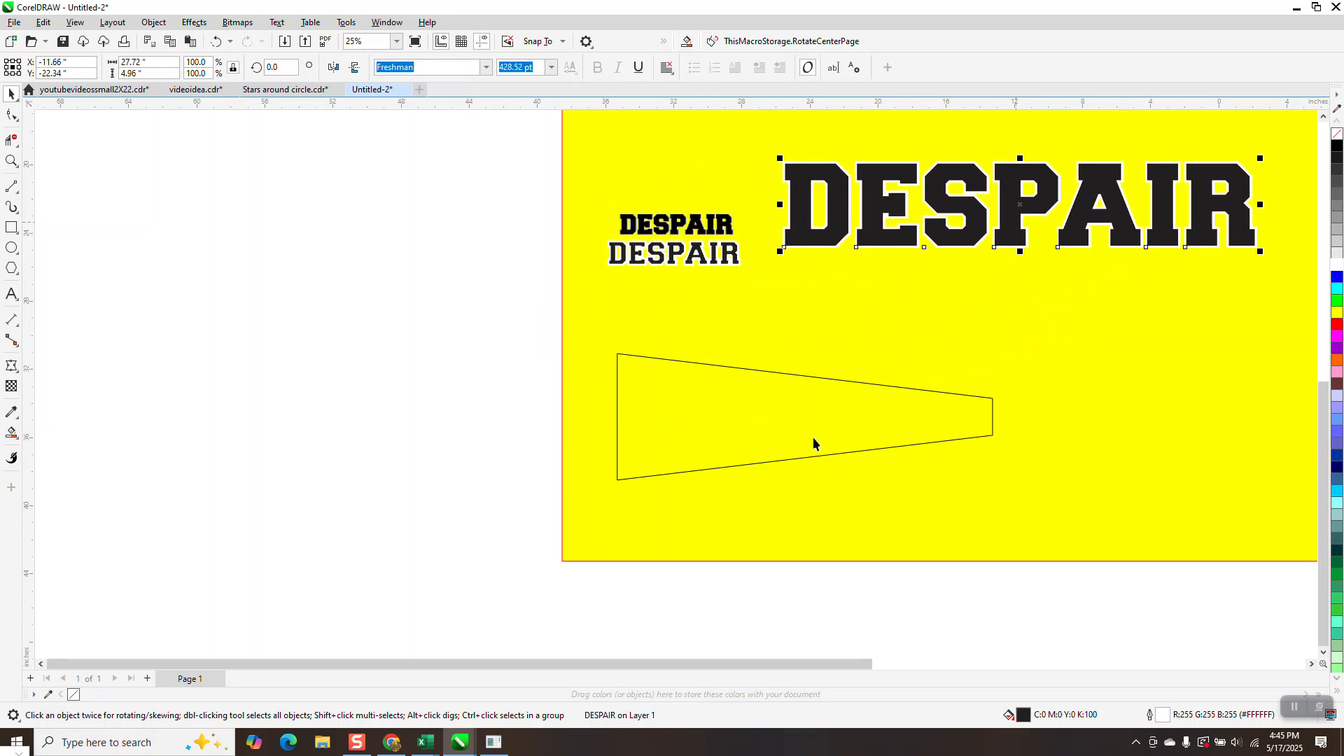
# Apply a one-step inside contour with a 0.1 in offset to the tapered shape.
pyautogui.click(812, 433)
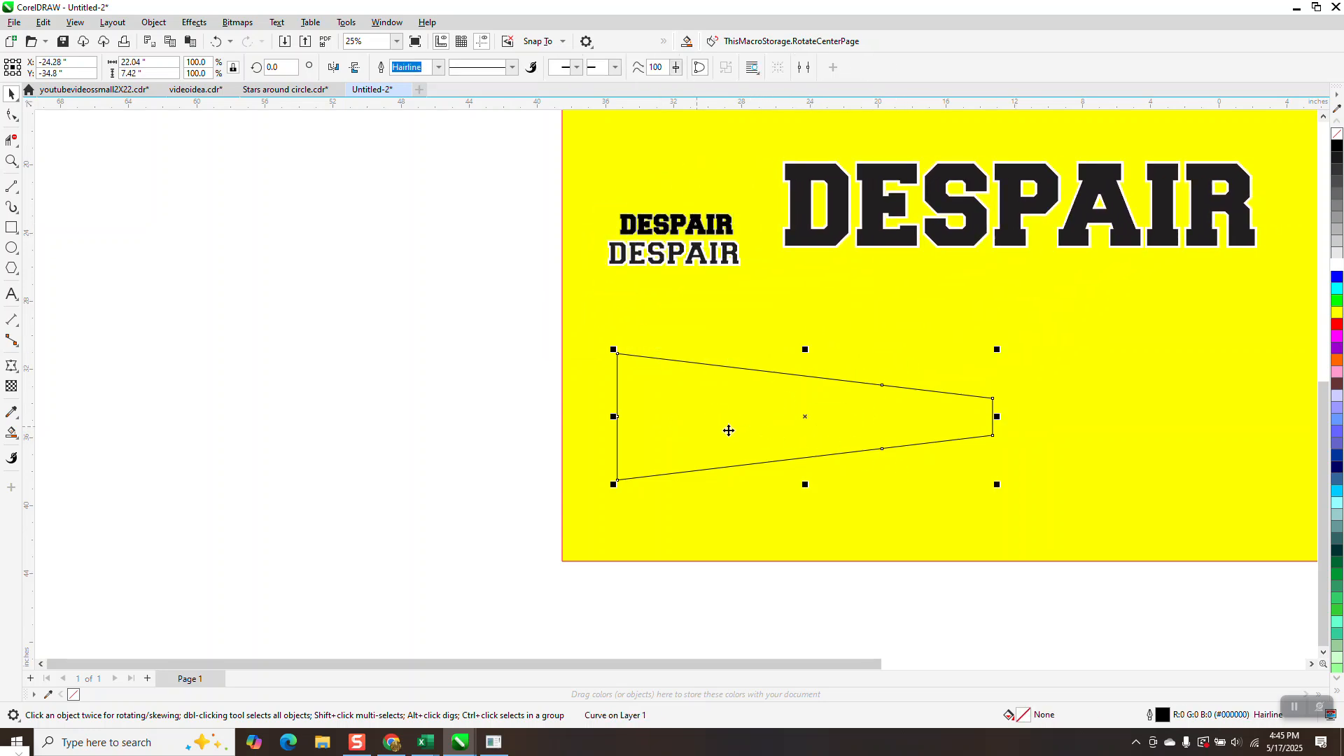
pyautogui.click(191, 23)
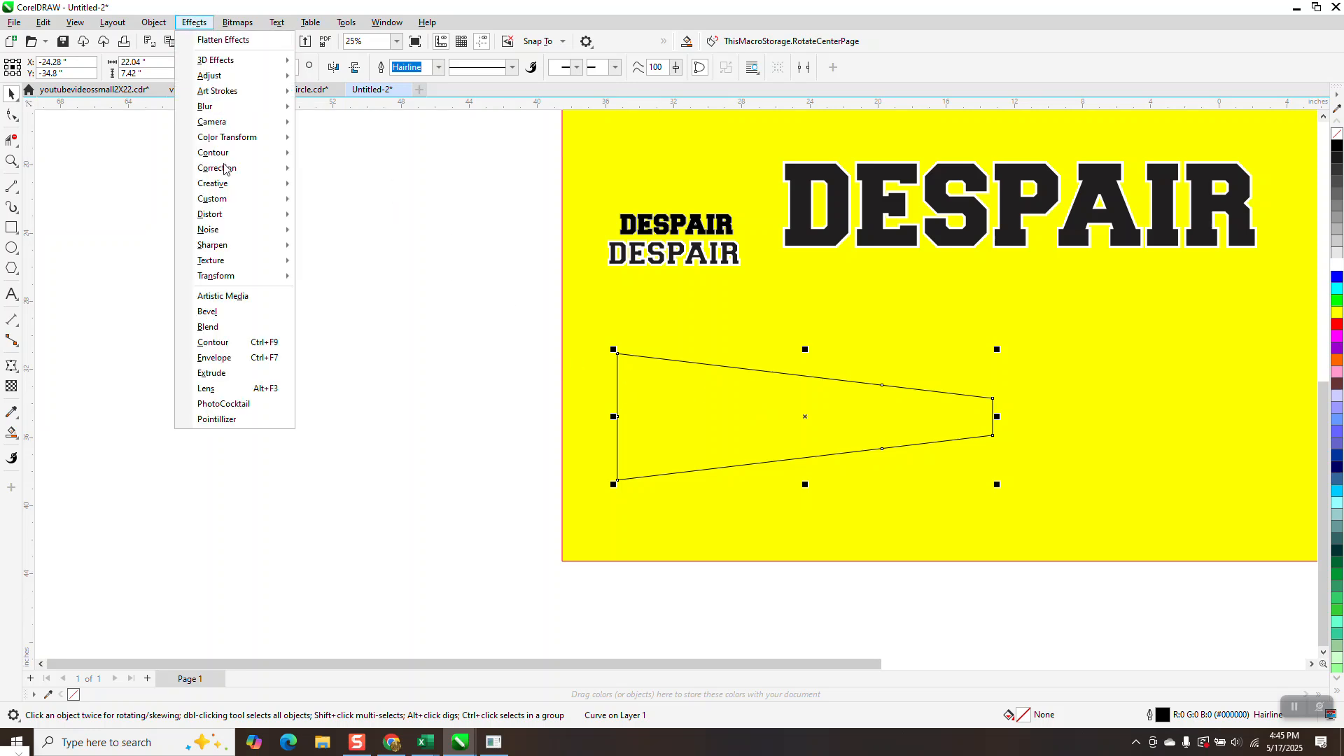
pyautogui.click(221, 342)
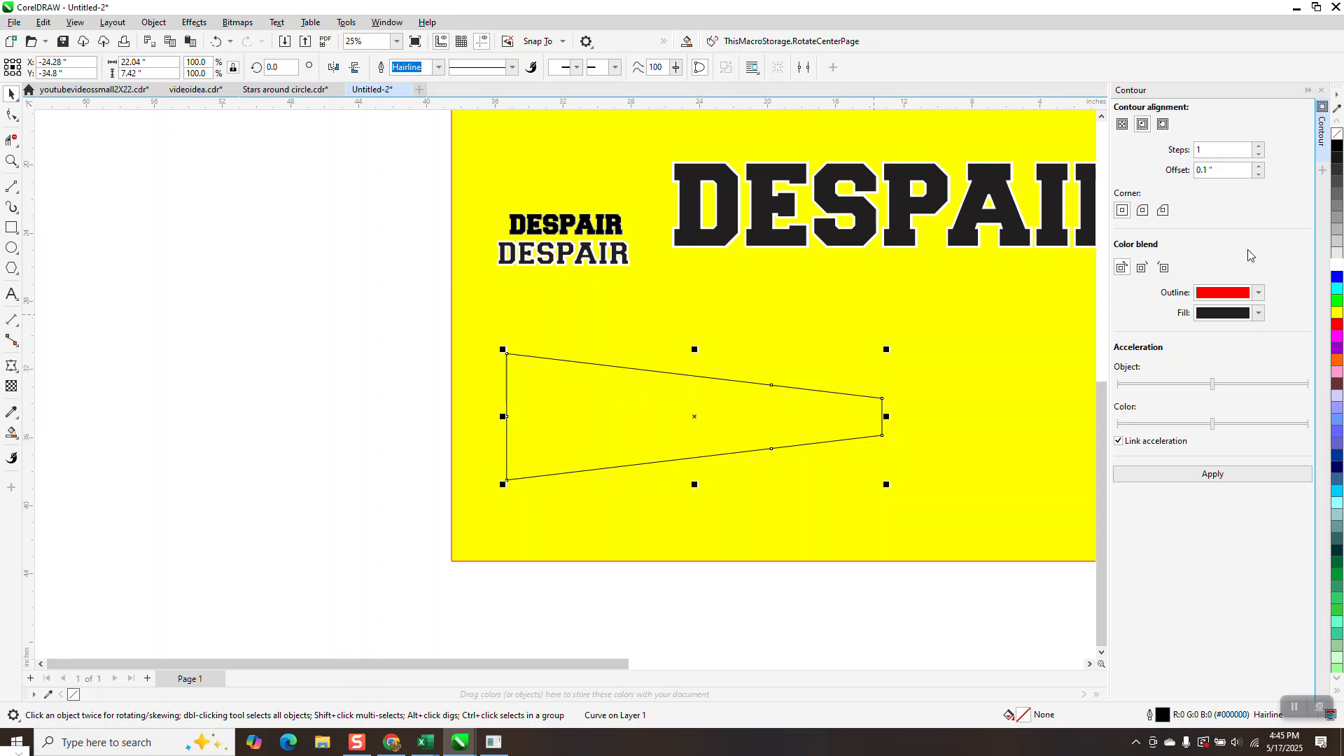
pyautogui.click(1241, 478)
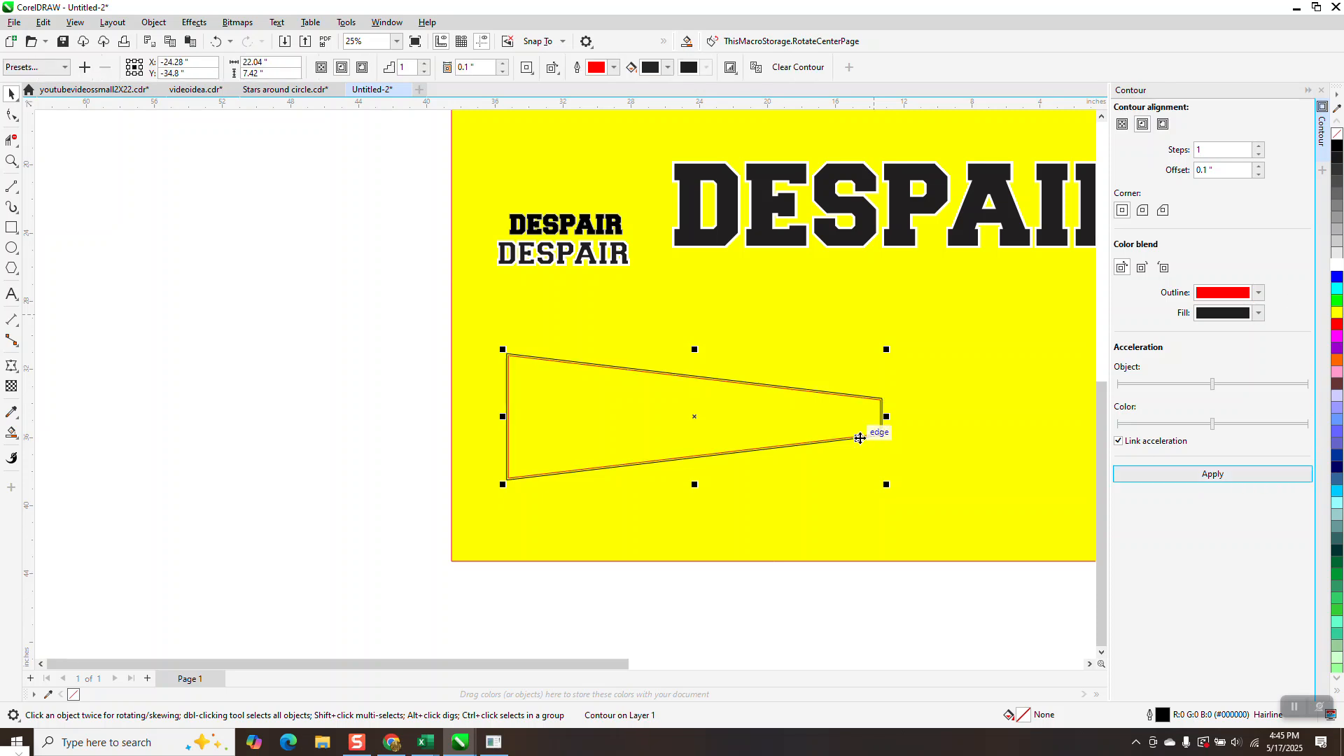
# Break the inside contour apart from the tapered shape and clear the selection.
pyautogui.click(153, 21)
pyautogui.click(226, 351)
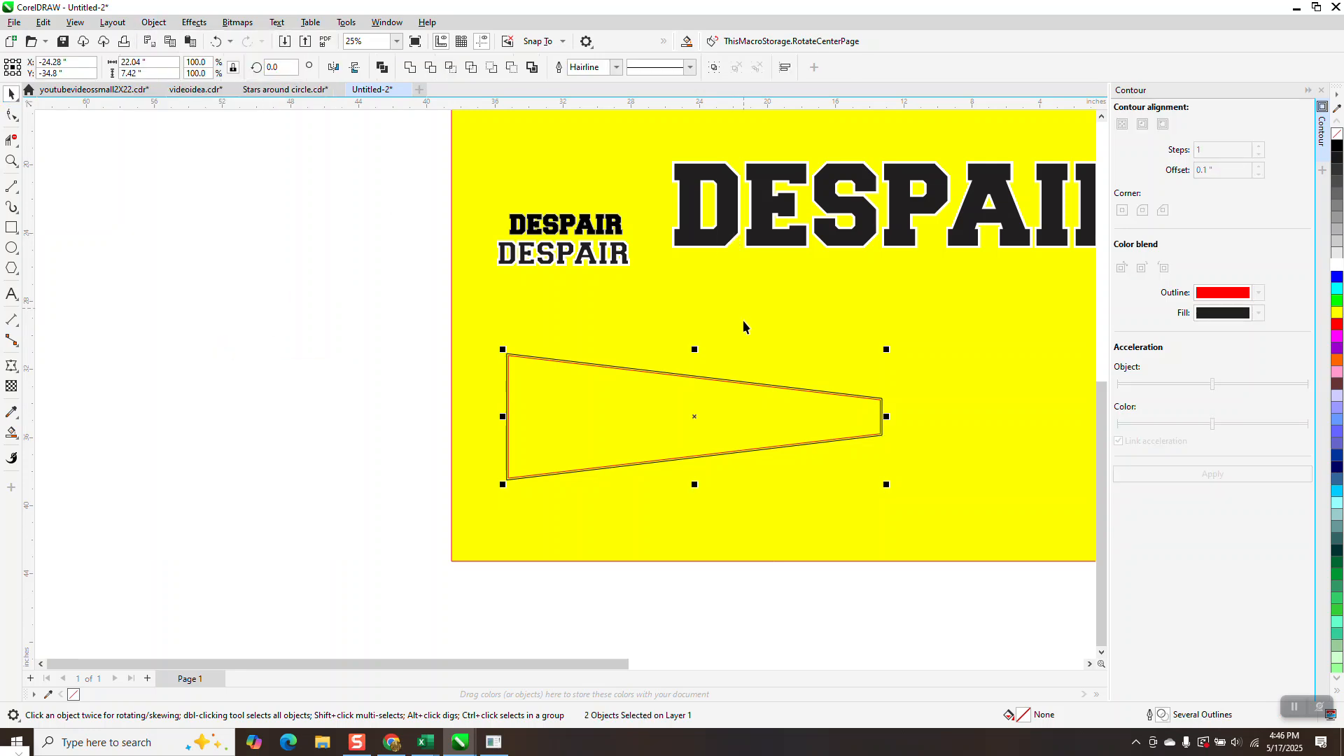
pyautogui.scroll(-2, 743, 327)
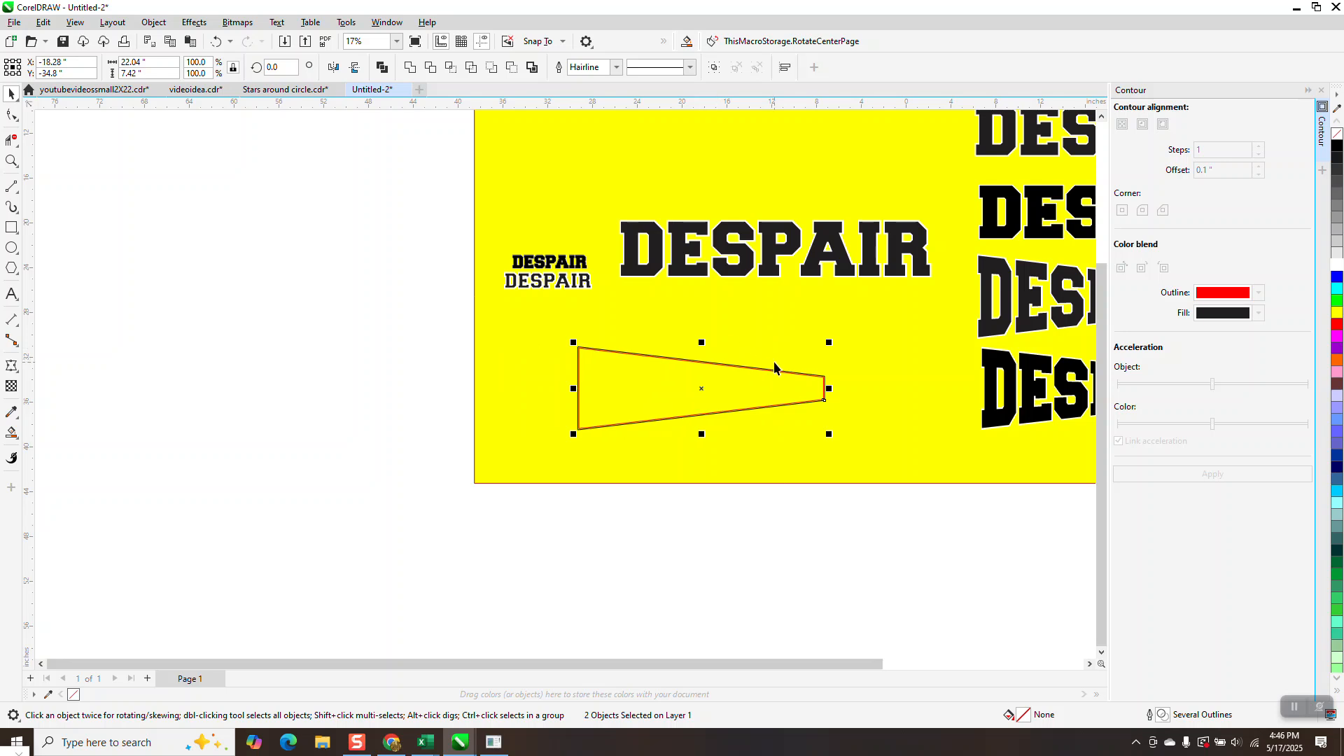
pyautogui.click(386, 341)
# Move the red inner contour curve 30 in left, away from the black tapered shape.
pyautogui.click(638, 392)
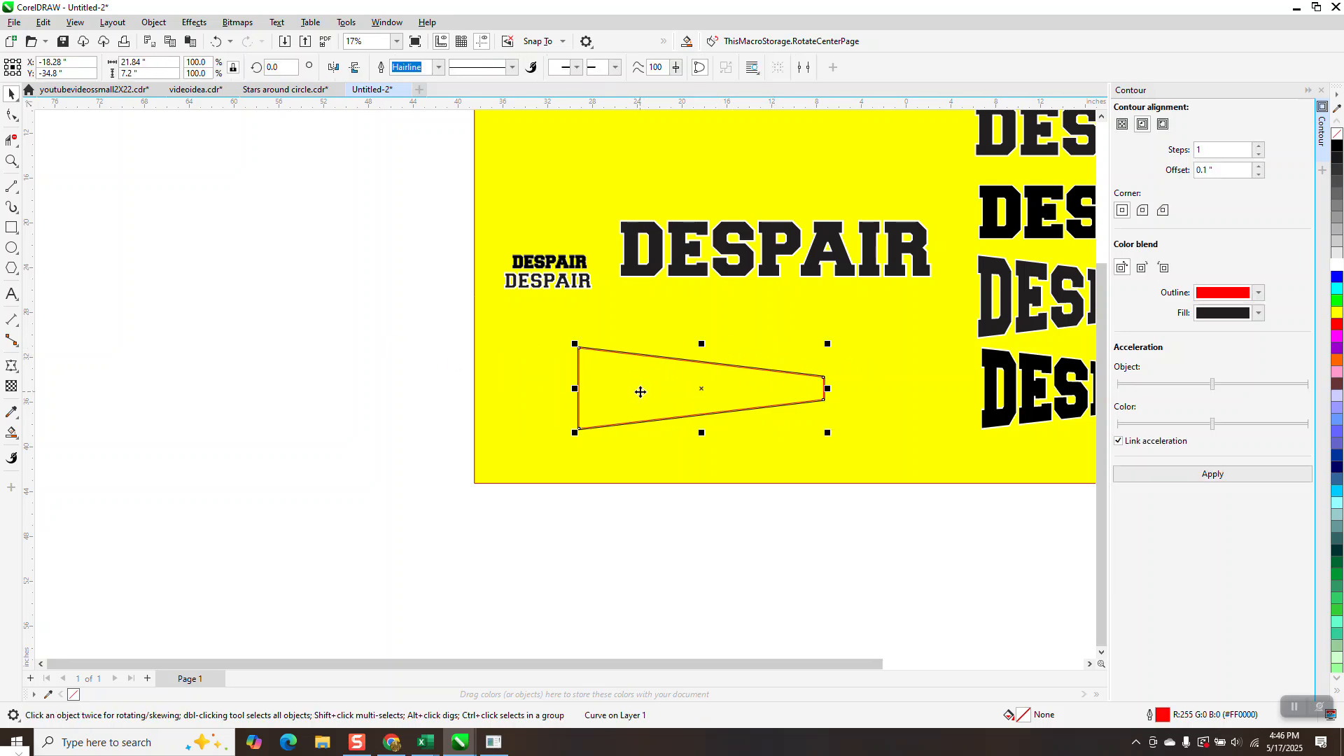
pyautogui.press('Left')
pyautogui.press('Left')
pyautogui.press('Left')
pyautogui.press('Left')
pyautogui.press('Left')
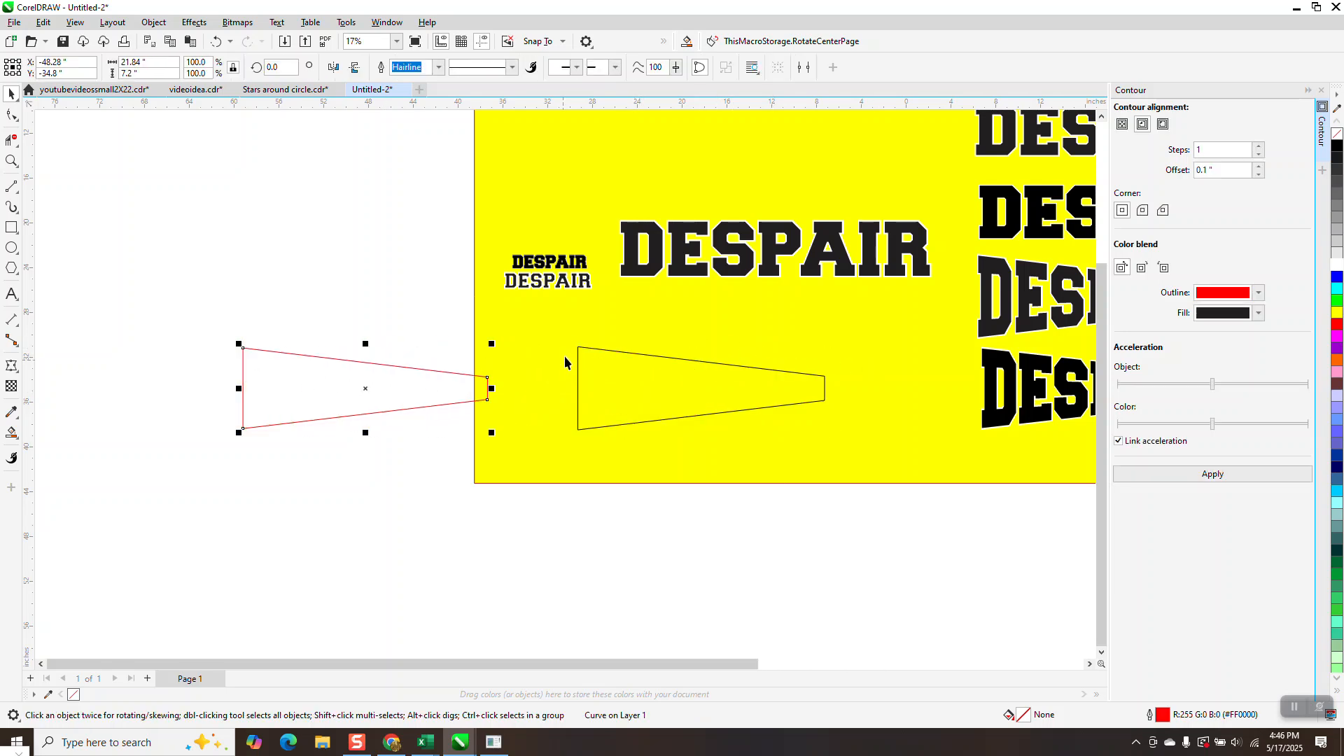
# Move the large DESPAIR text above the red tapered outline at about 17.5 in wide, and close the Contour docker.
pyautogui.moveTo(668, 273); pyautogui.dragTo(232, 322)
pyautogui.moveTo(505, 268); pyautogui.dragTo(485, 323)
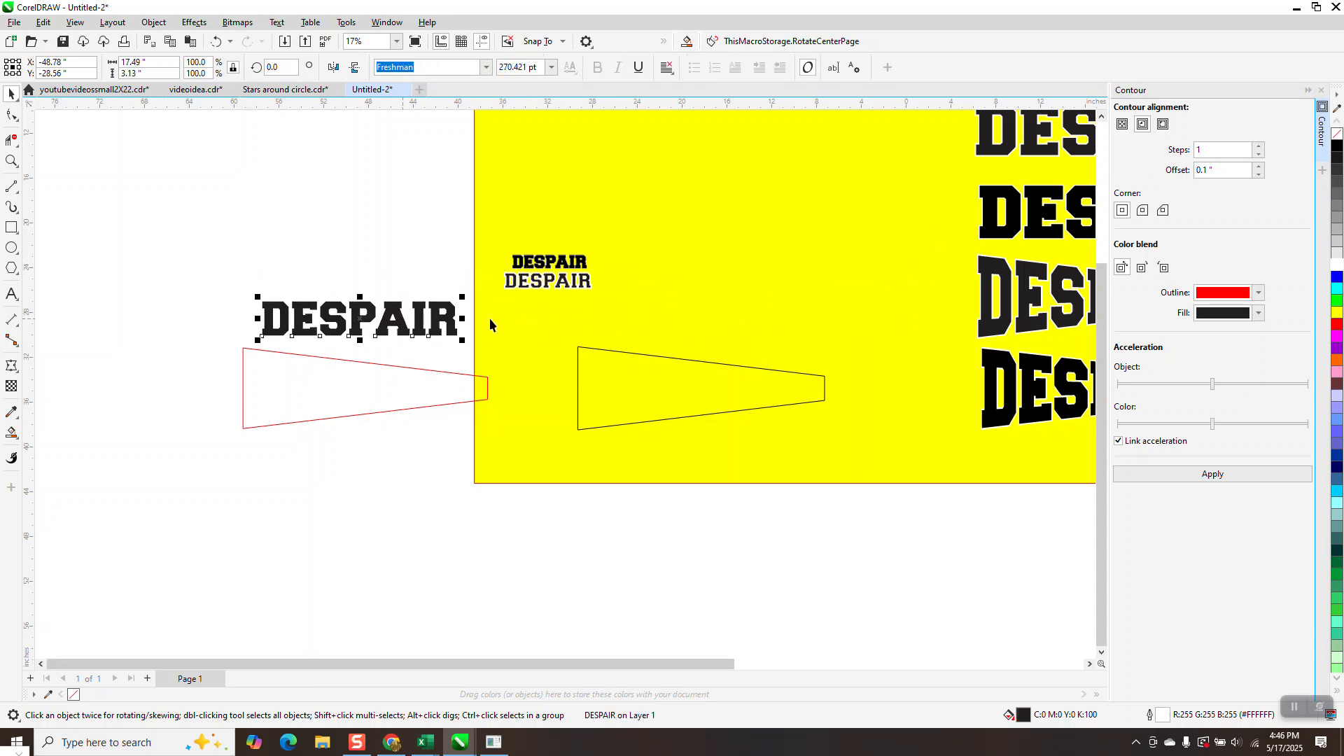
pyautogui.click(1322, 92)
# Envelope the DESPAIR text with a new envelope created from the red tapered outline.
pyautogui.click(194, 21)
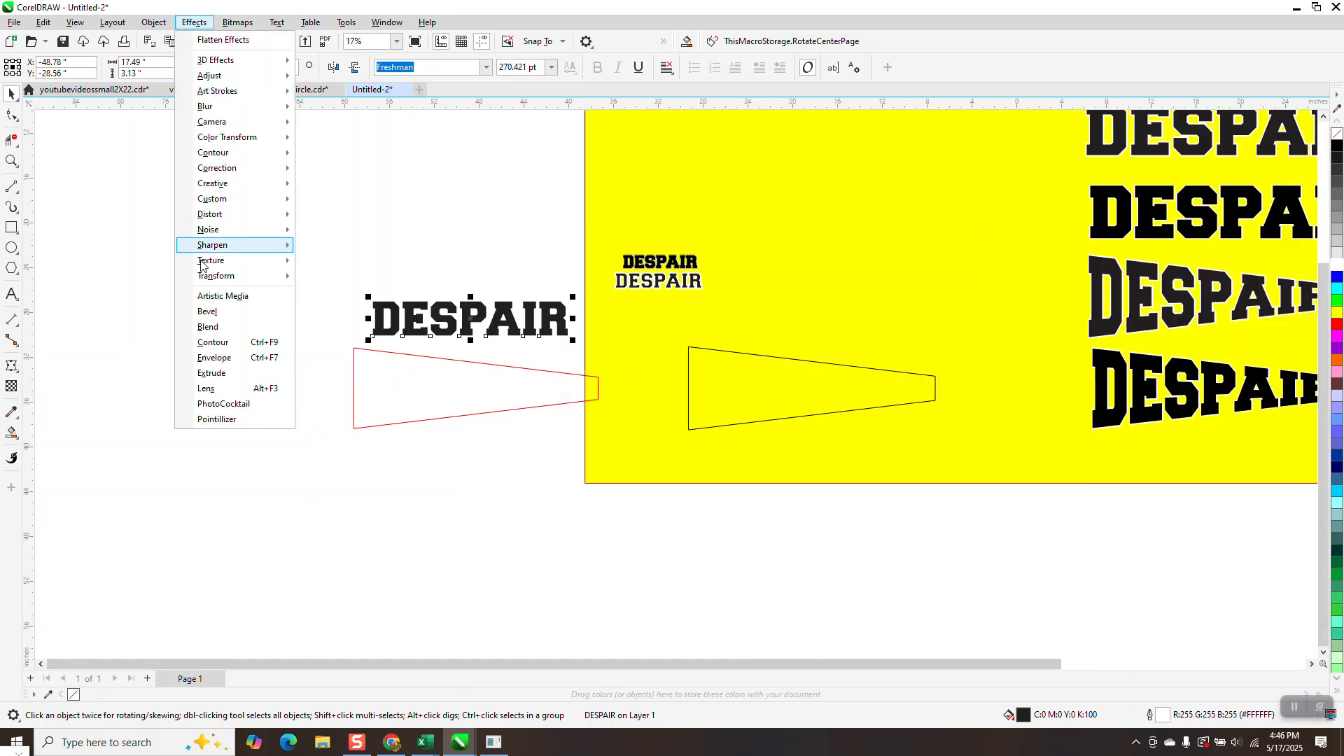
pyautogui.click(938, 518)
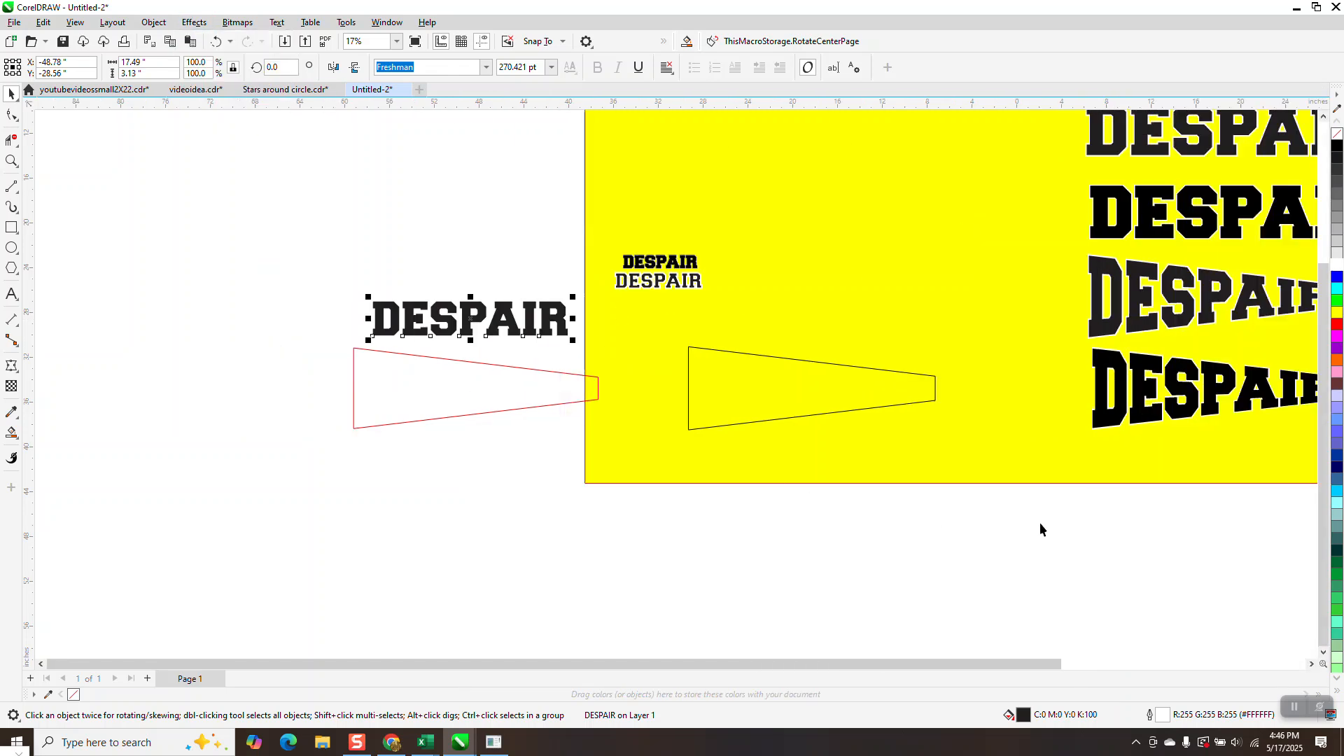
pyautogui.hotkey('ctrl', 'F7')
pyautogui.click(1146, 354)
pyautogui.click(366, 383)
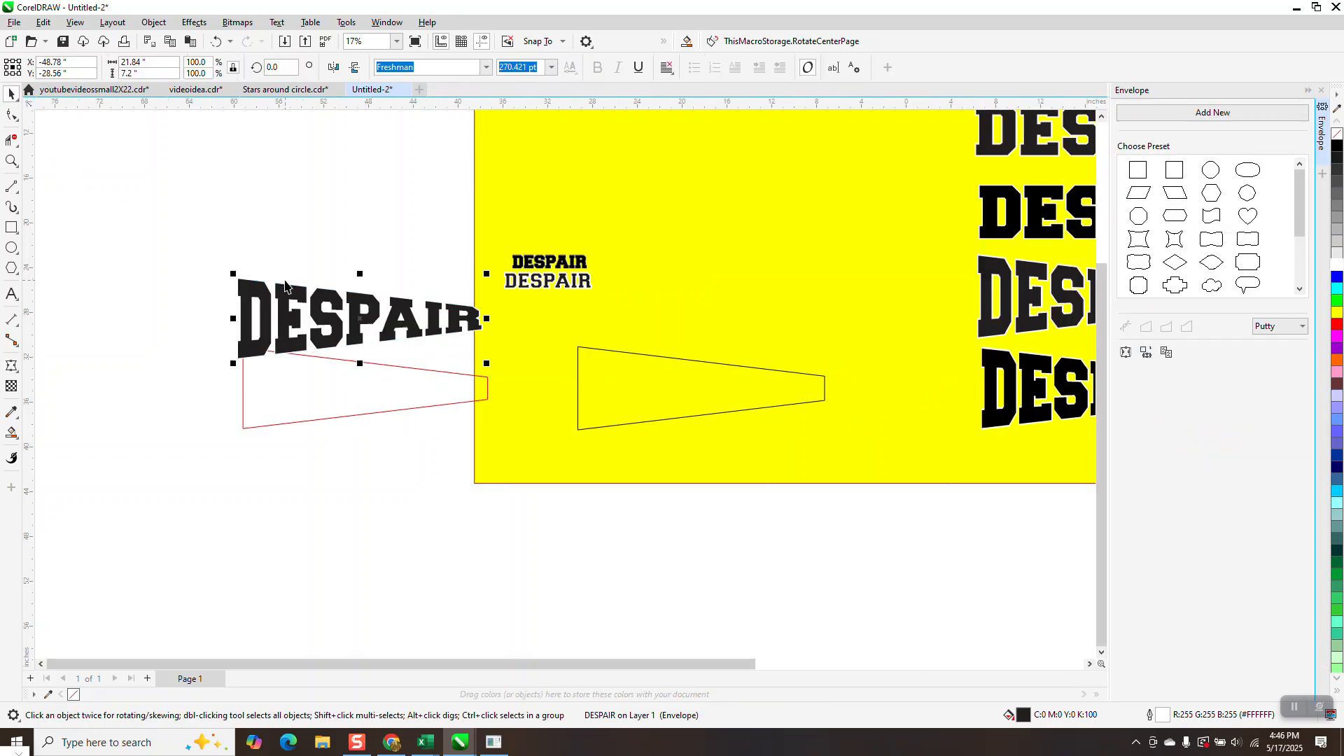
# Center the enveloped DESPAIR text horizontally and vertically on the red tapered outline.
pyautogui.keyDown('shift'); pyautogui.click(401, 383); pyautogui.keyUp('shift')
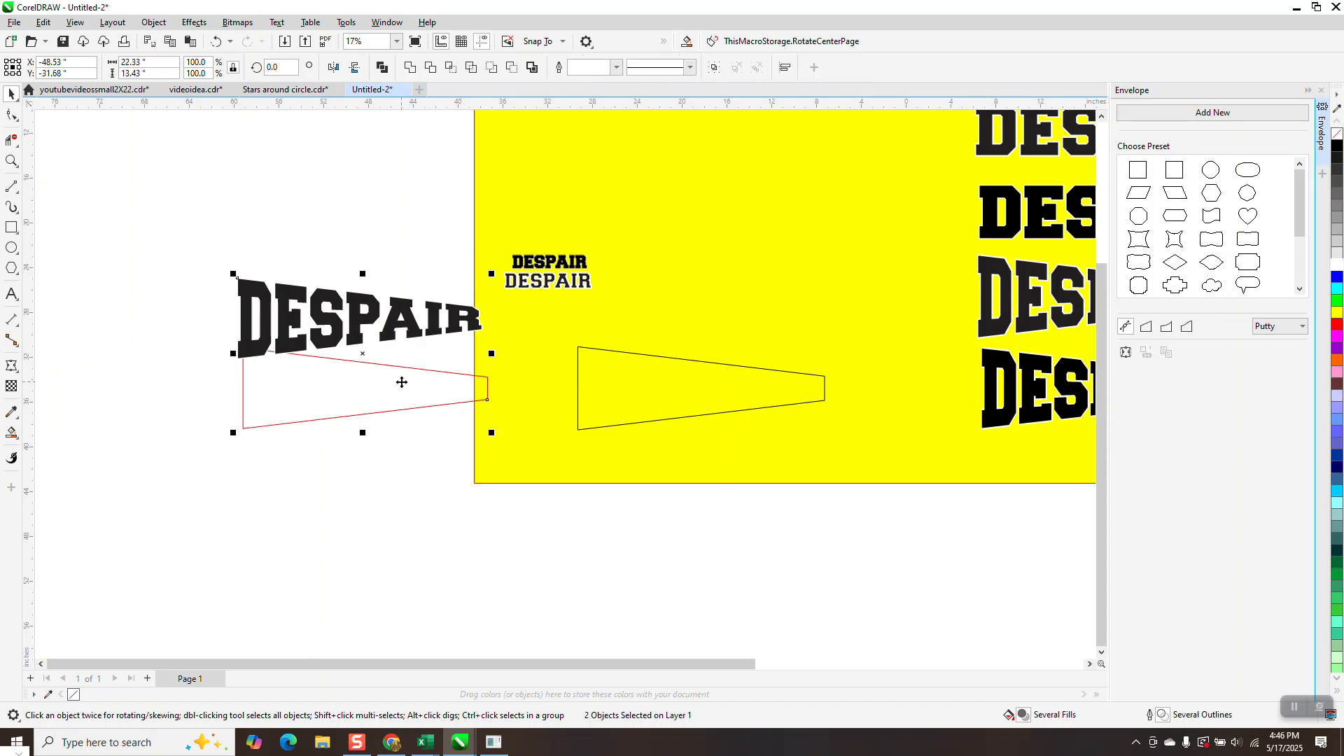
pyautogui.press('c')
pyautogui.press('e')
pyautogui.click(396, 292)
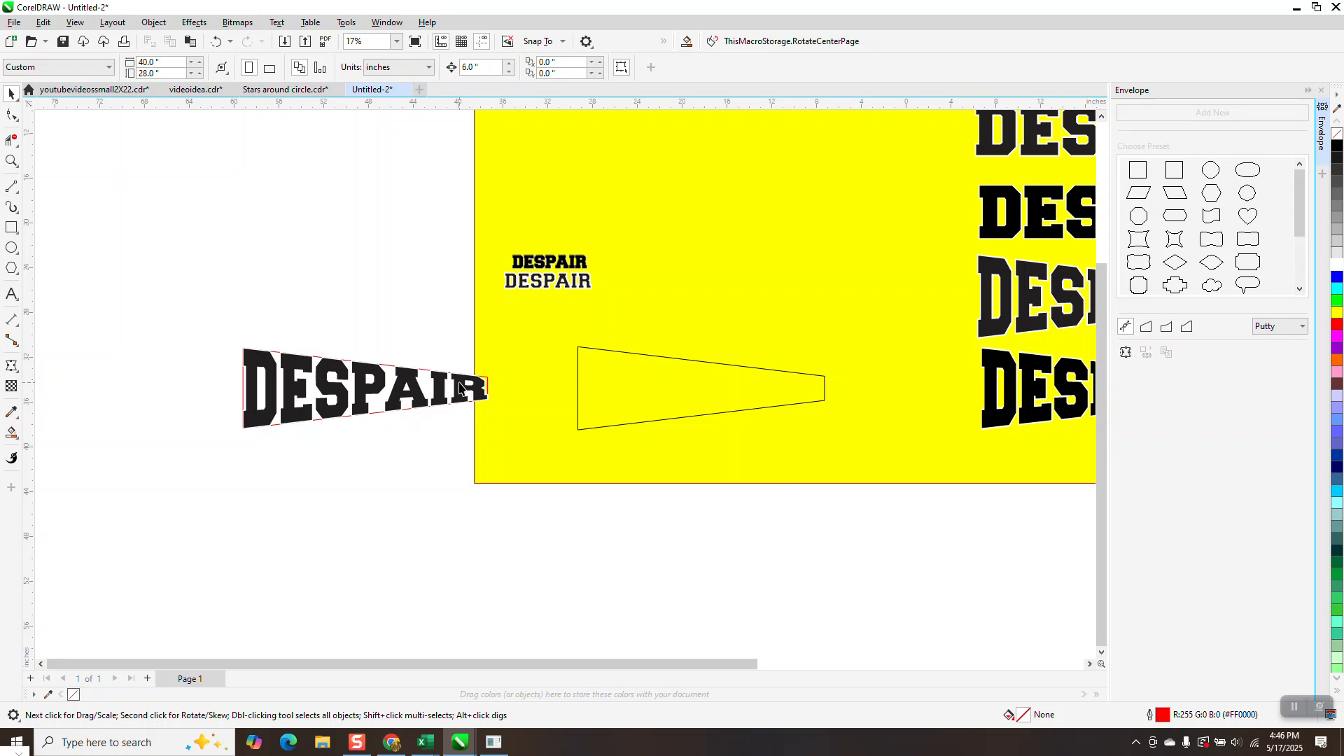
# Move the enveloped DESPAIR text 30 in right, into the black tapered shape.
pyautogui.click(459, 387)
pyautogui.press('Right')
pyautogui.press('Right')
pyautogui.press('Right')
pyautogui.press('Right')
pyautogui.press('Right')
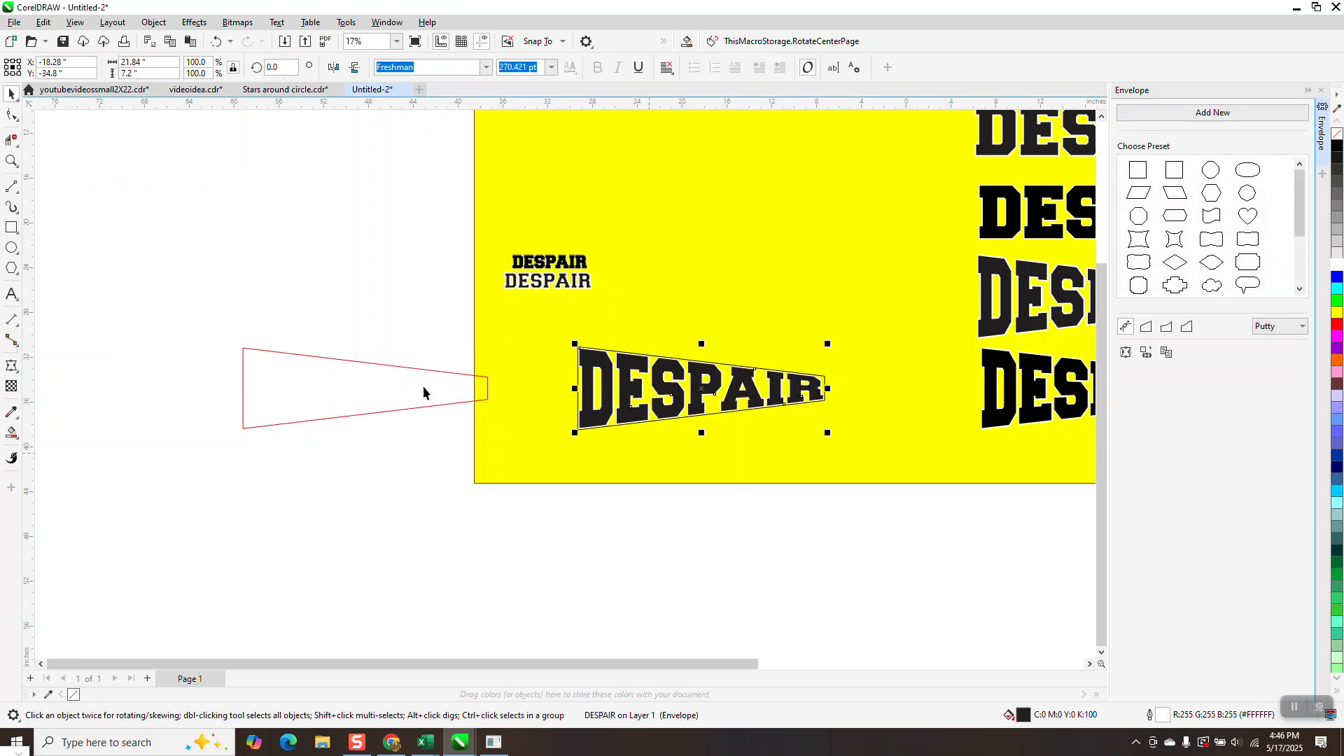
# Examine the evenness of the white border around the enveloped DESPAIR letters and their fit inside the black tapered shape.
pyautogui.click(20, 166)
pyautogui.moveTo(583, 350); pyautogui.dragTo(815, 446)
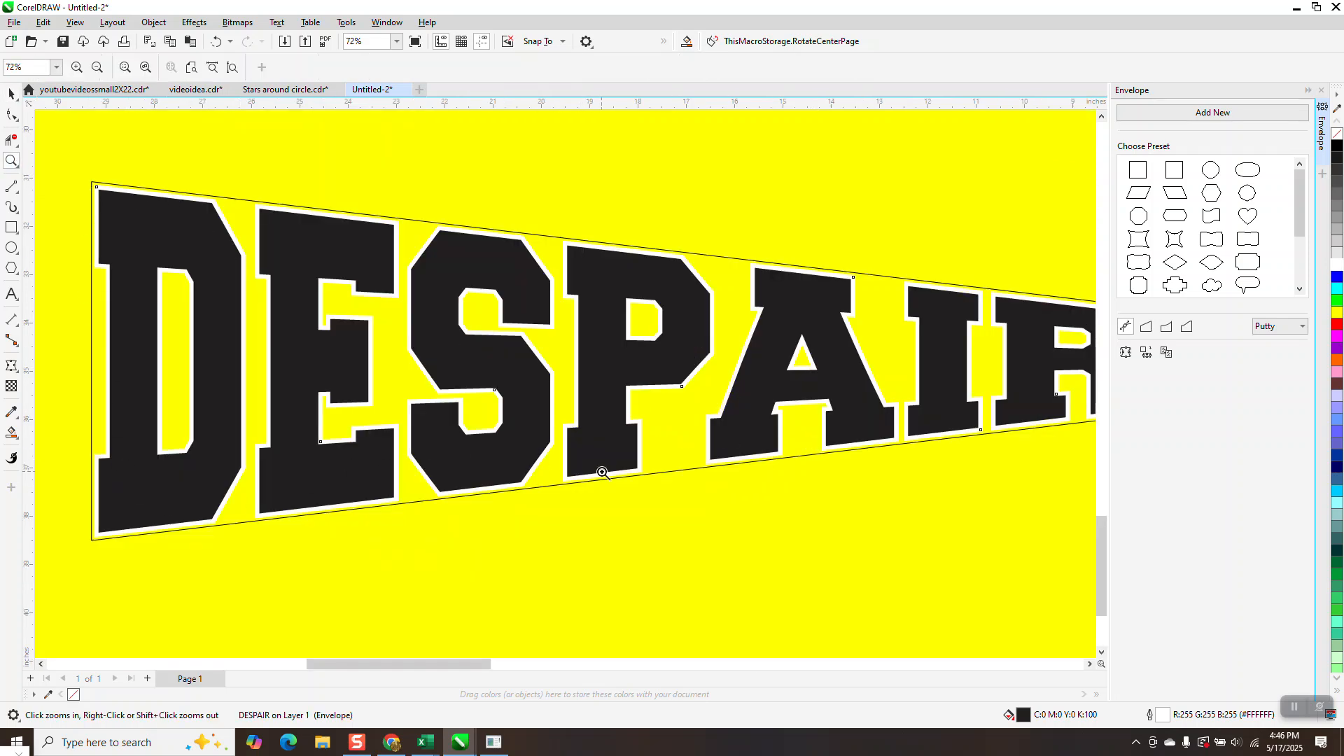
pyautogui.scroll(-2, 577, 469)
pyautogui.moveTo(908, 348); pyautogui.dragTo(990, 445)
pyautogui.scroll(-3, 548, 270)
pyautogui.scroll(-6, 694, 237)
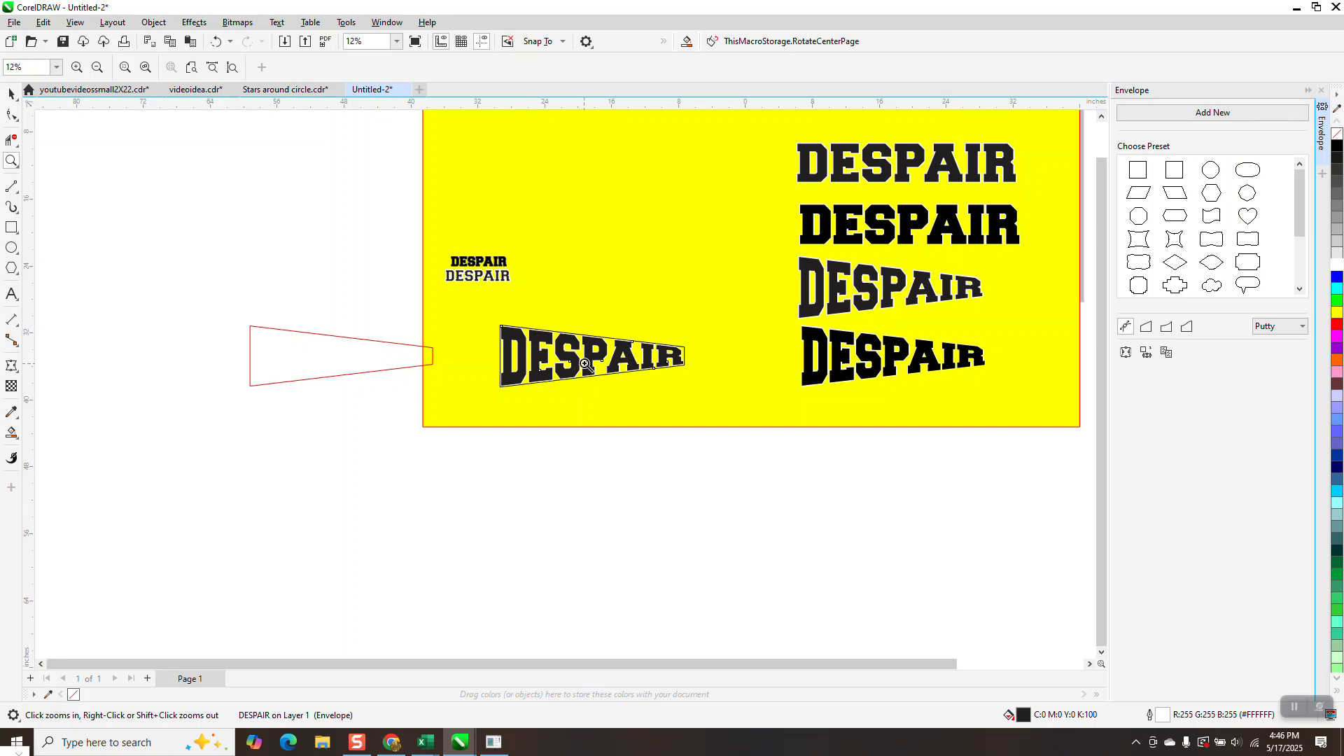
pyautogui.moveTo(611, 334); pyautogui.dragTo(655, 368)
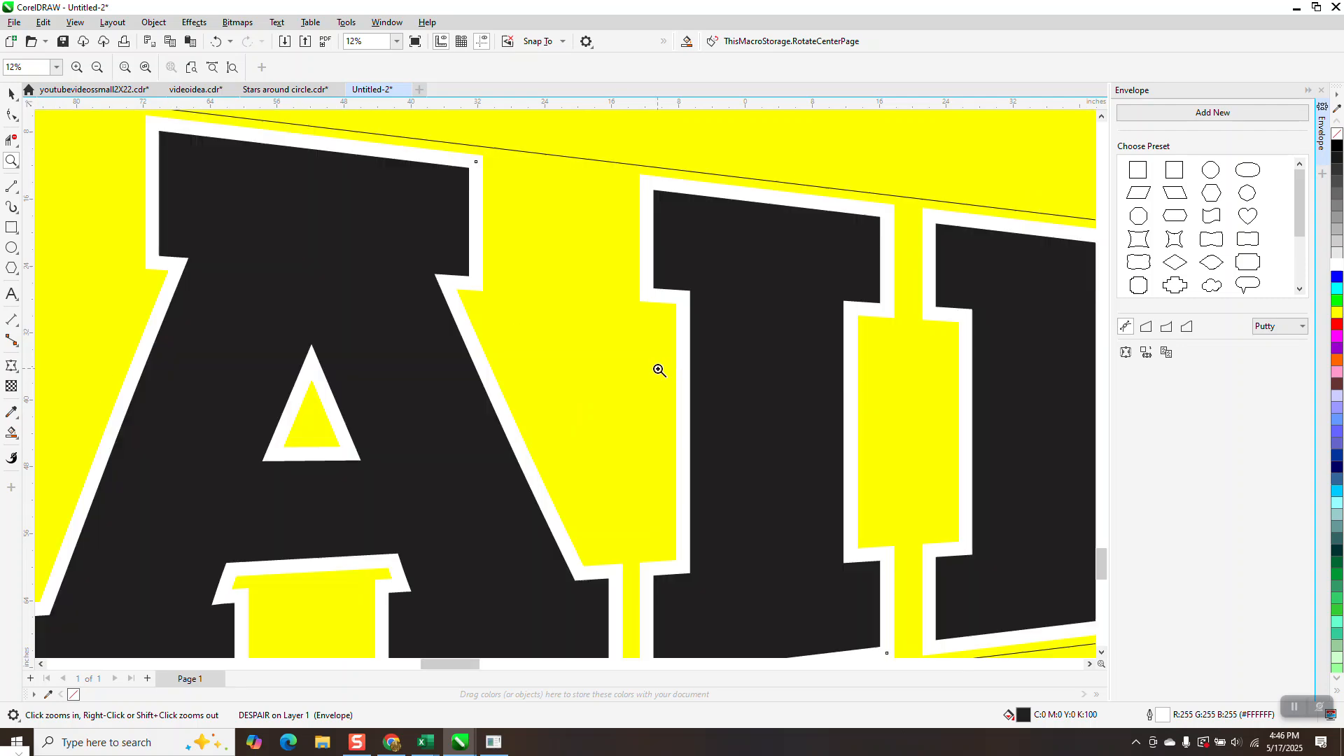
pyautogui.scroll(-5, 662, 364)
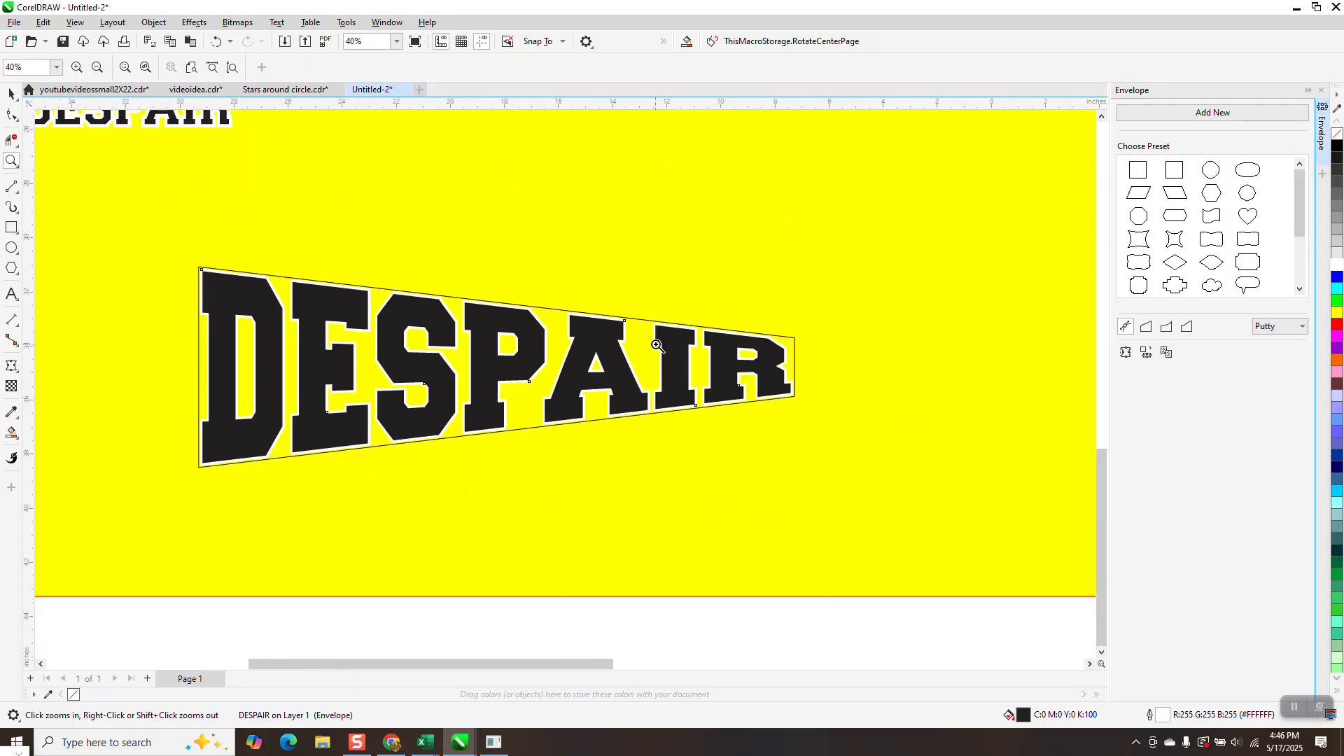
pyautogui.scroll(-1, 656, 355)
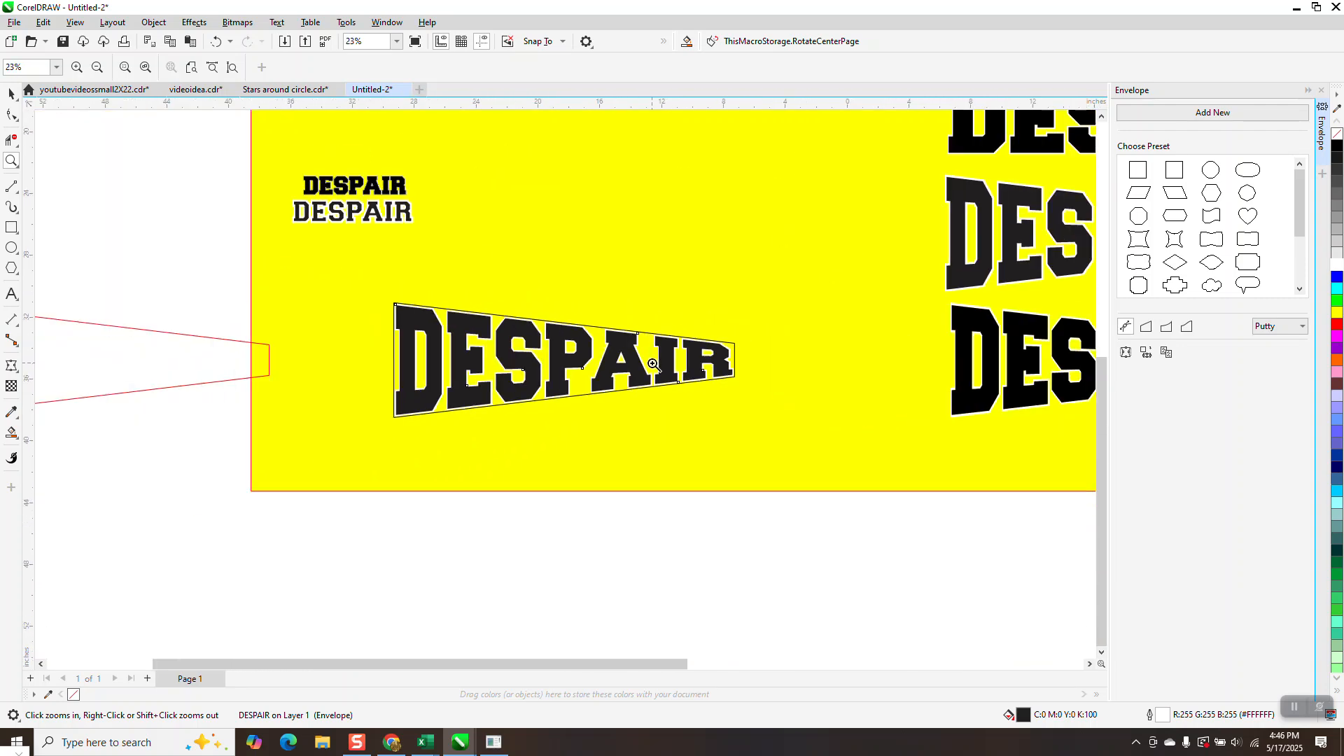
pyautogui.click(11, 94)
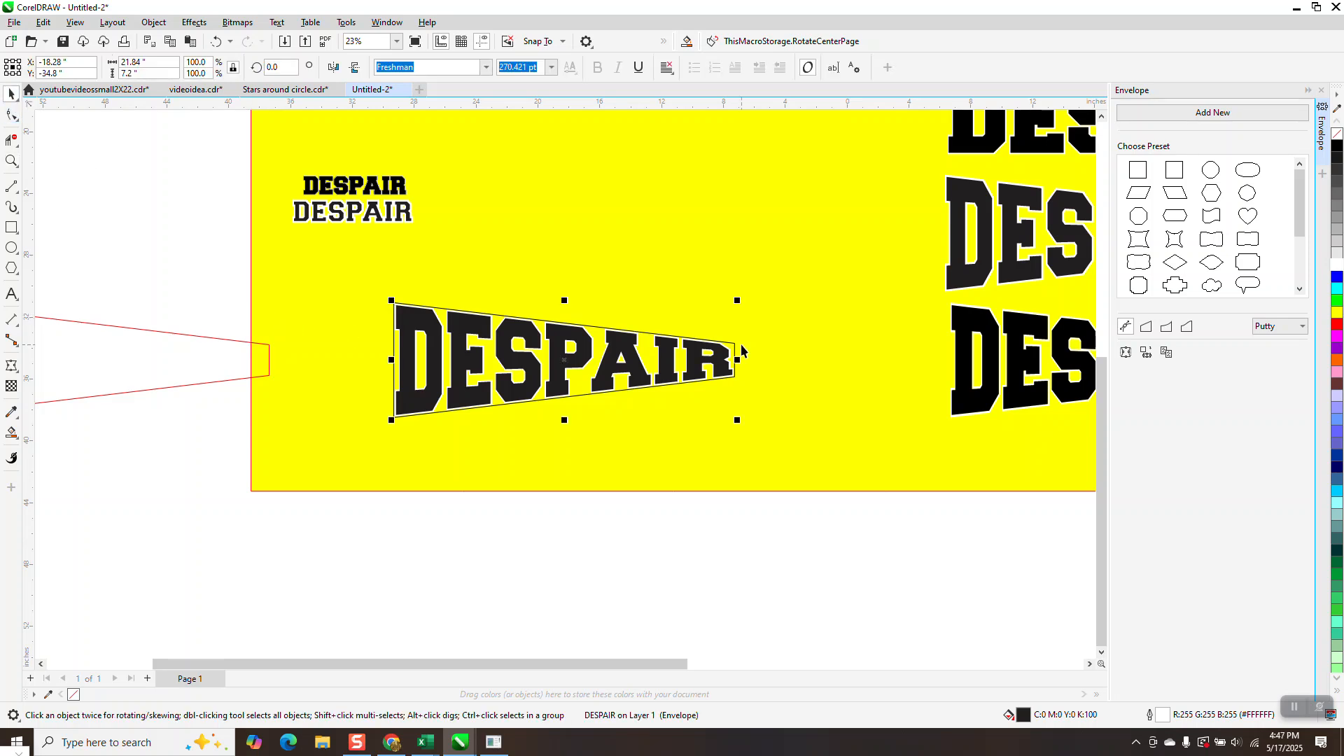
pyautogui.scroll(-1, 623, 374)
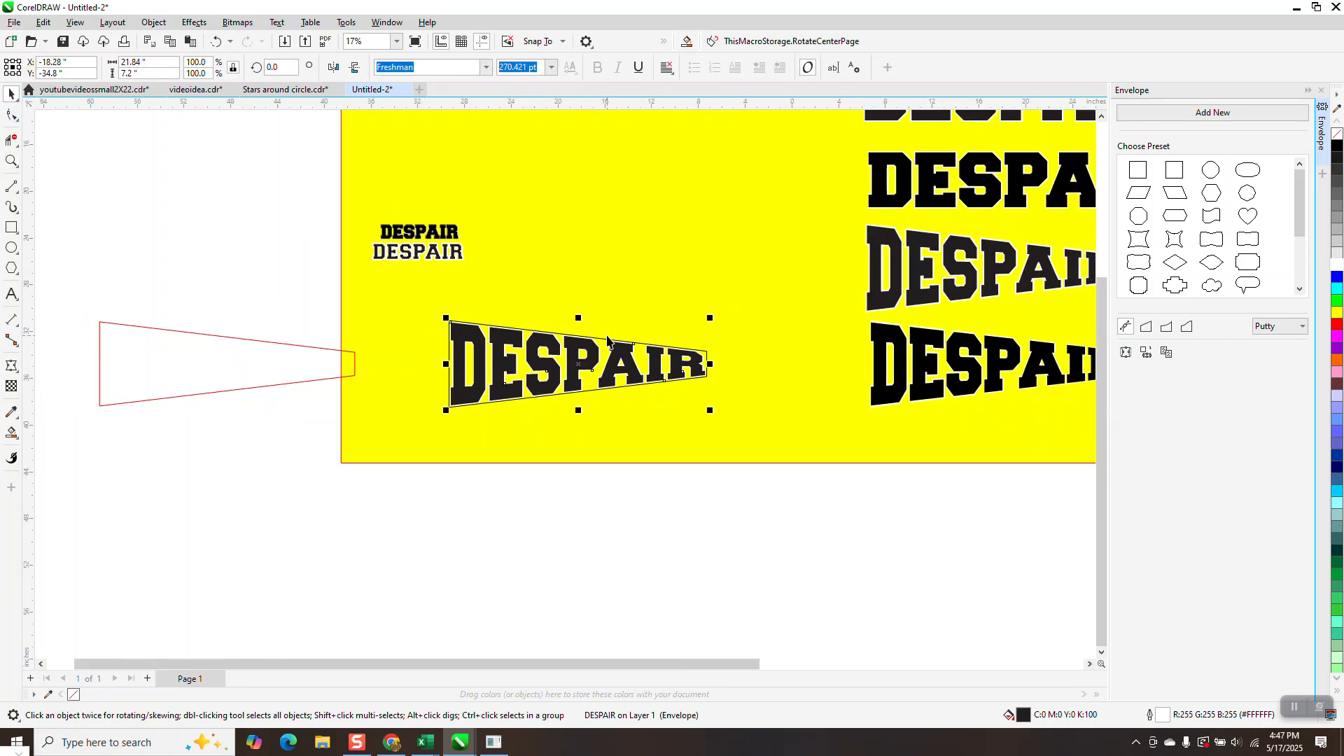